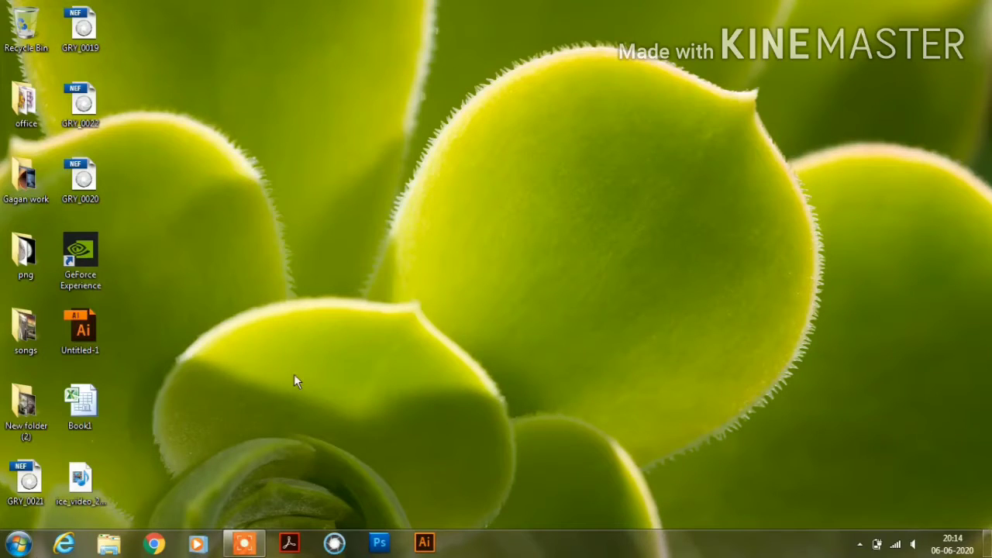
Launch Microsoft Excel 2010 from the Microsoft Office folder in the Start menu's program list.
click(17, 549)
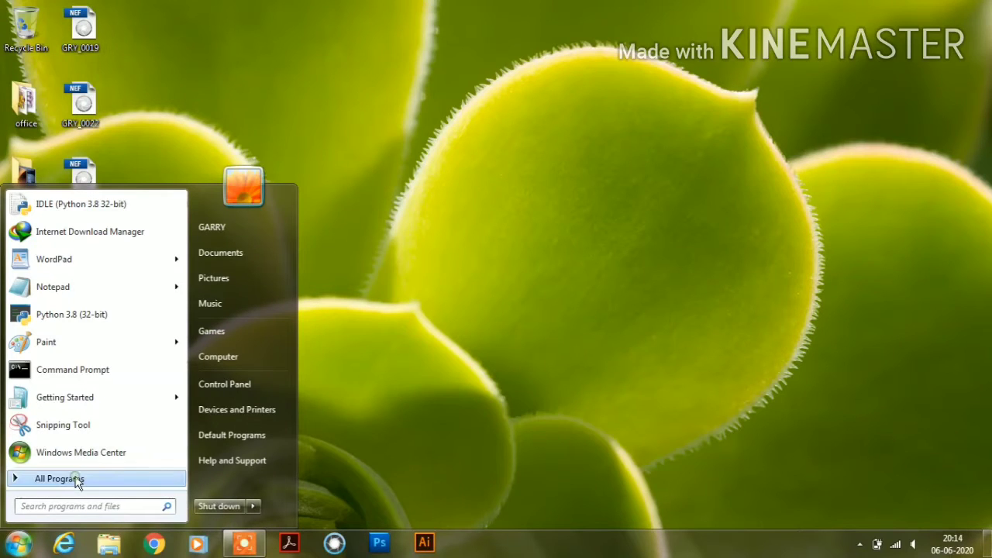
click(78, 481)
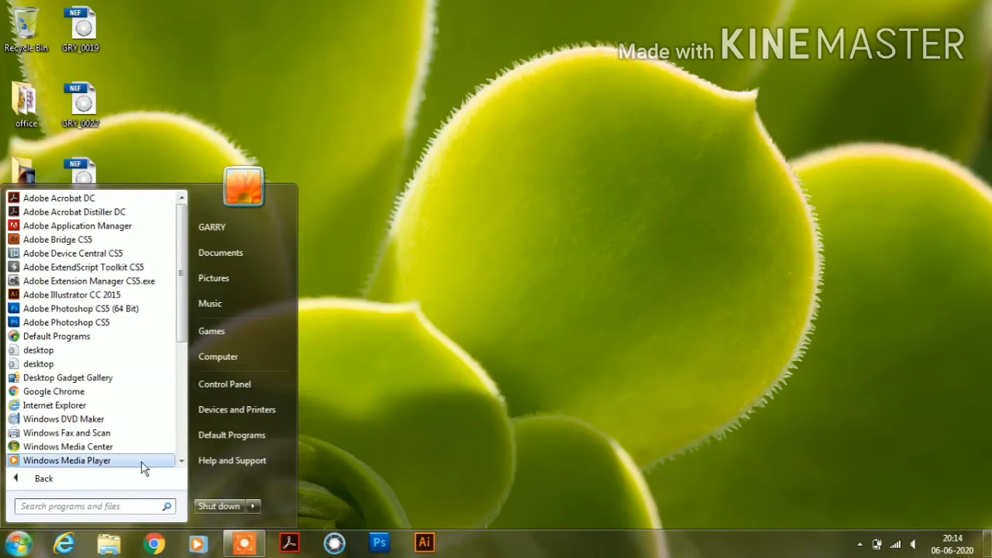
click(182, 462)
click(182, 462)
click(183, 462)
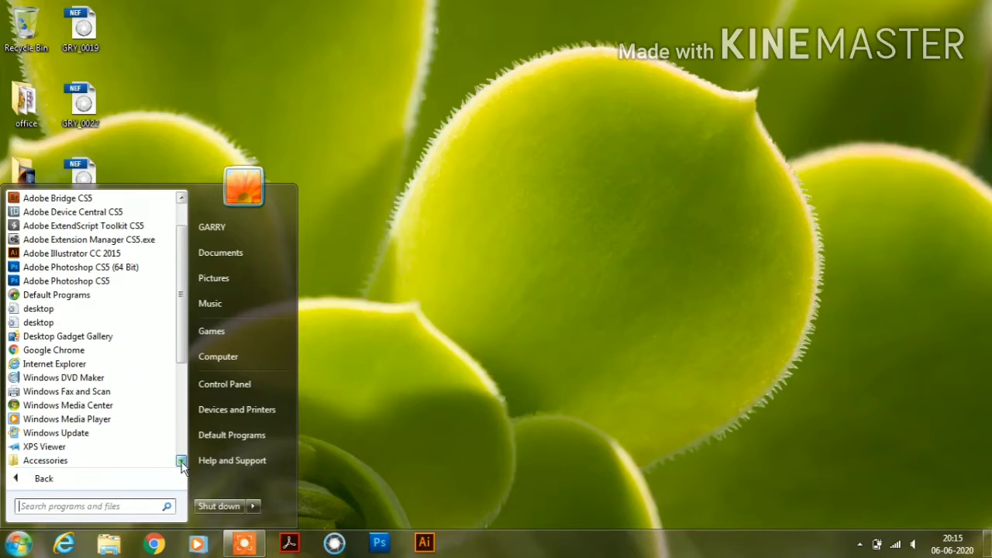
click(182, 462)
click(182, 462)
triple_click(182, 462)
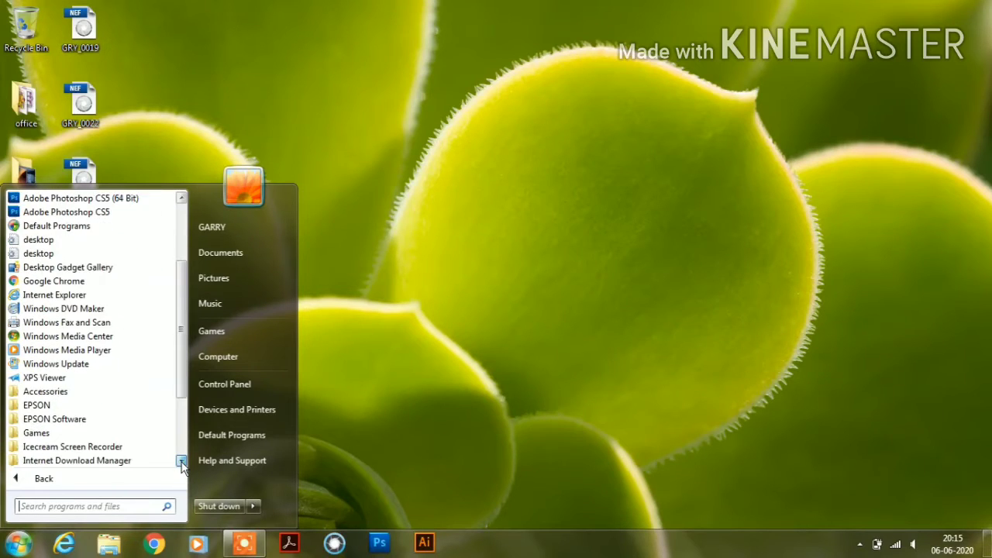
click(182, 462)
double_click(182, 462)
click(181, 461)
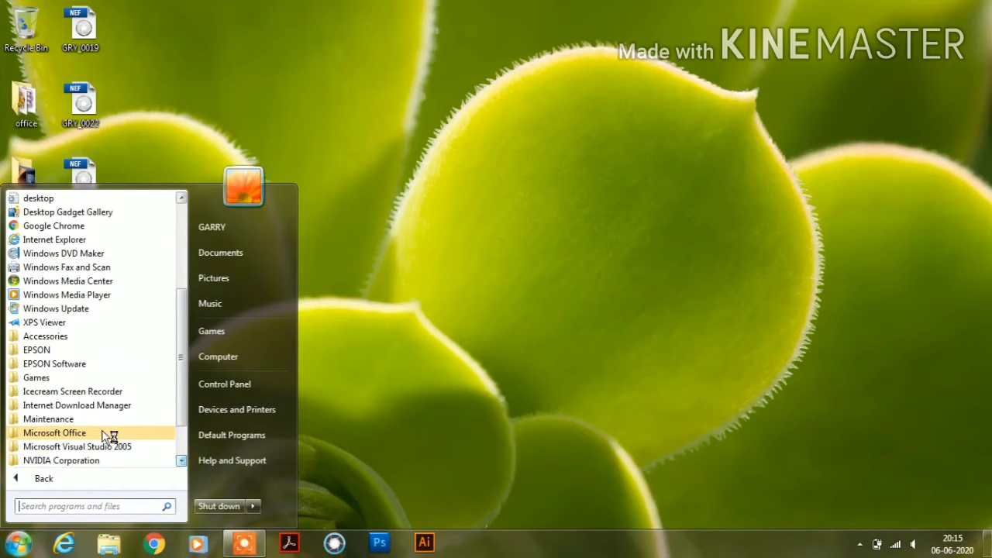
click(77, 434)
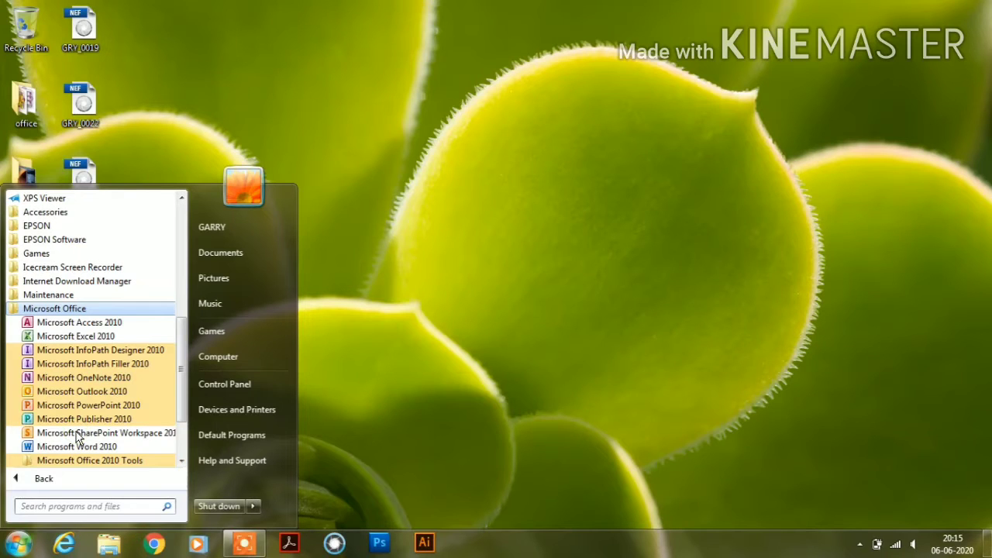
click(112, 338)
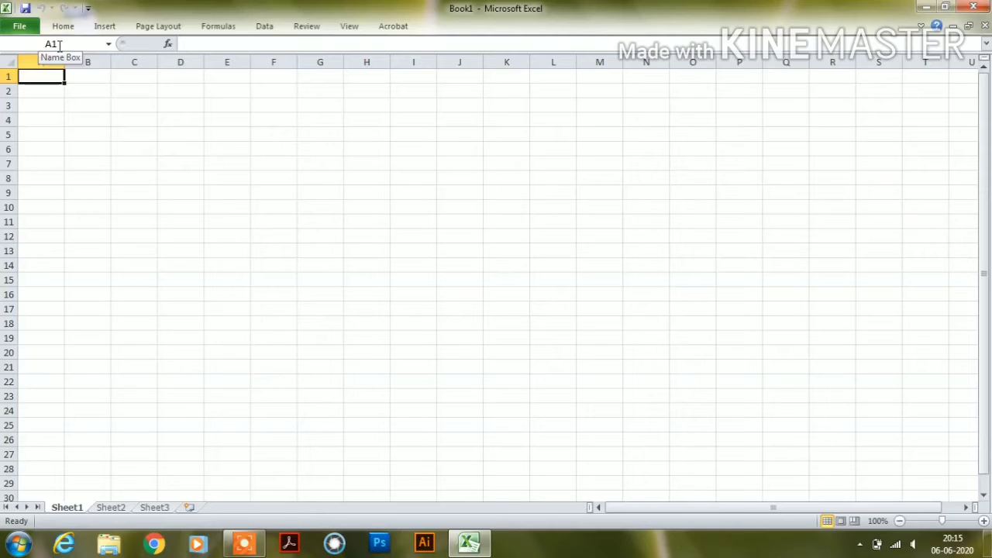
Return to cell A1 of the empty Book1 and dismiss the Windows colour-scheme prompt.
click(89, 149)
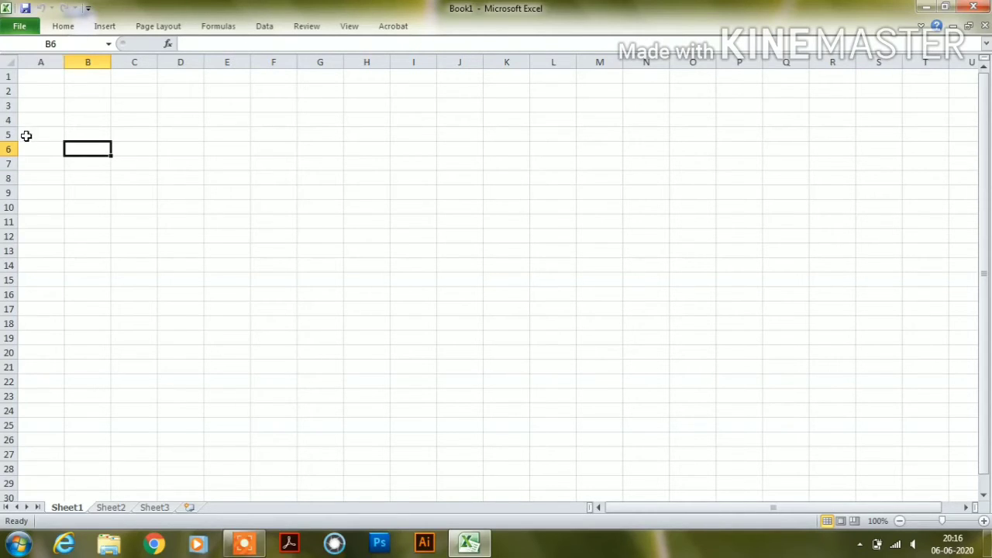
click(40, 76)
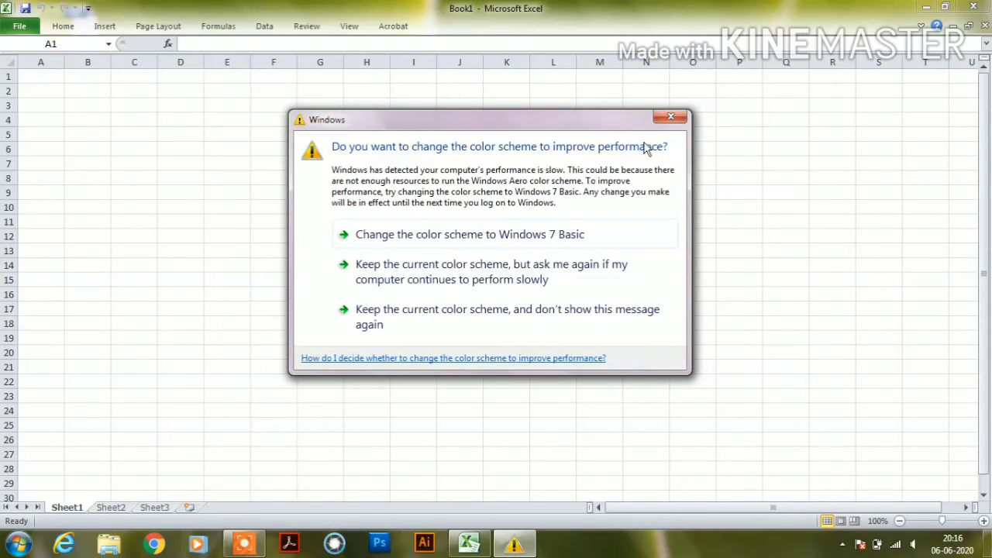
click(682, 118)
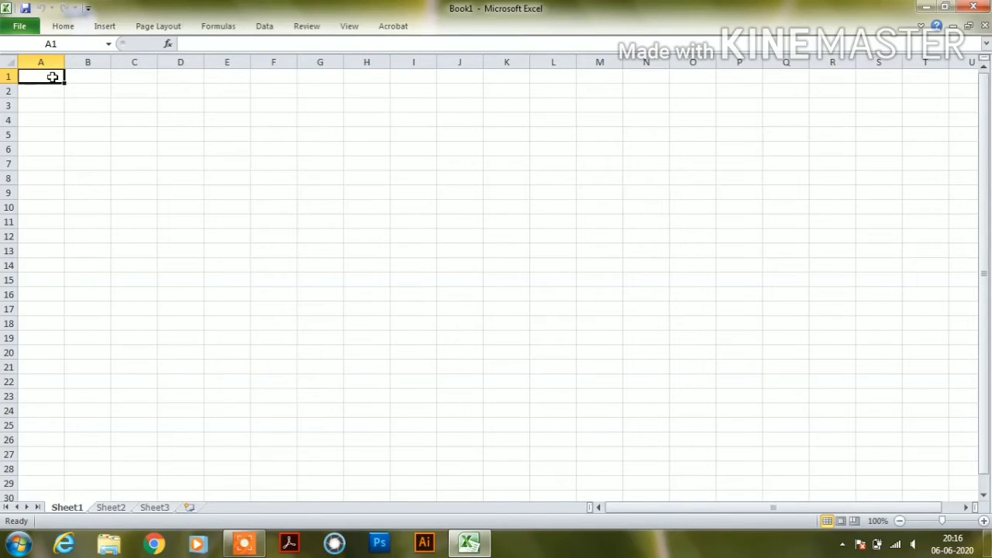
Enter 'Nirmal Sagar Public school Lassara' in A1 and 'Class:12th' in A2.
text(Nirmal S)
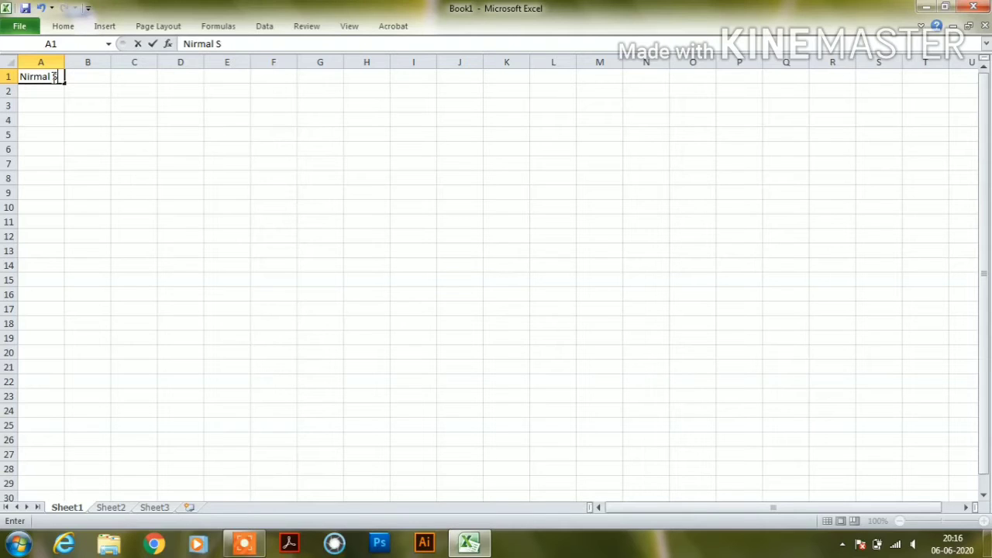
text(aga)
text(r)
text( Publi)
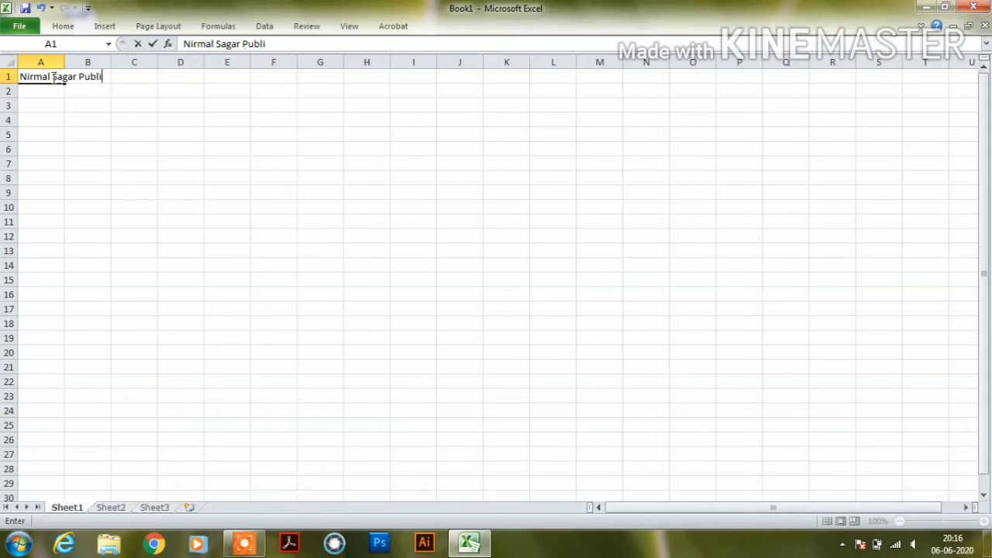
text(c sc)
text(hool)
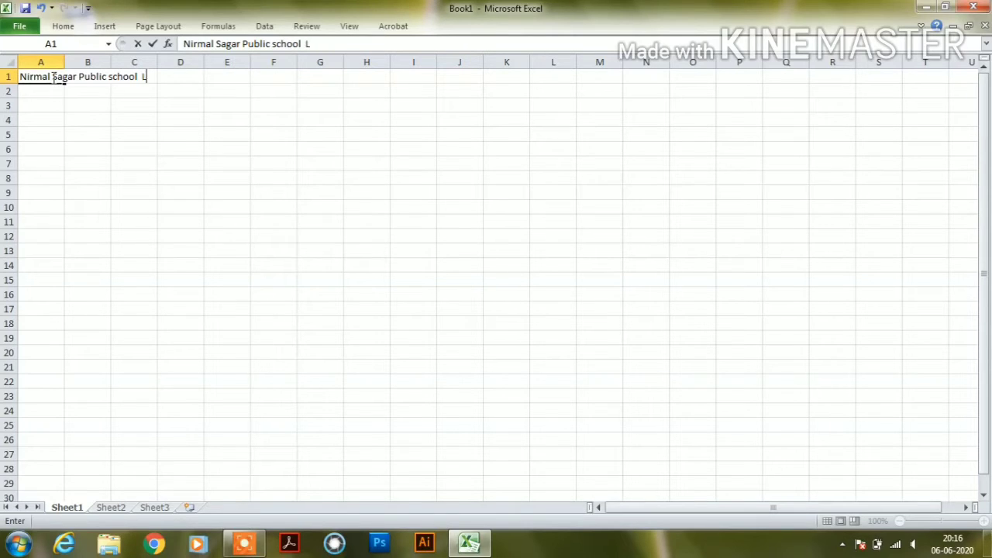
text(  La)
text(ssara)
click(60, 93)
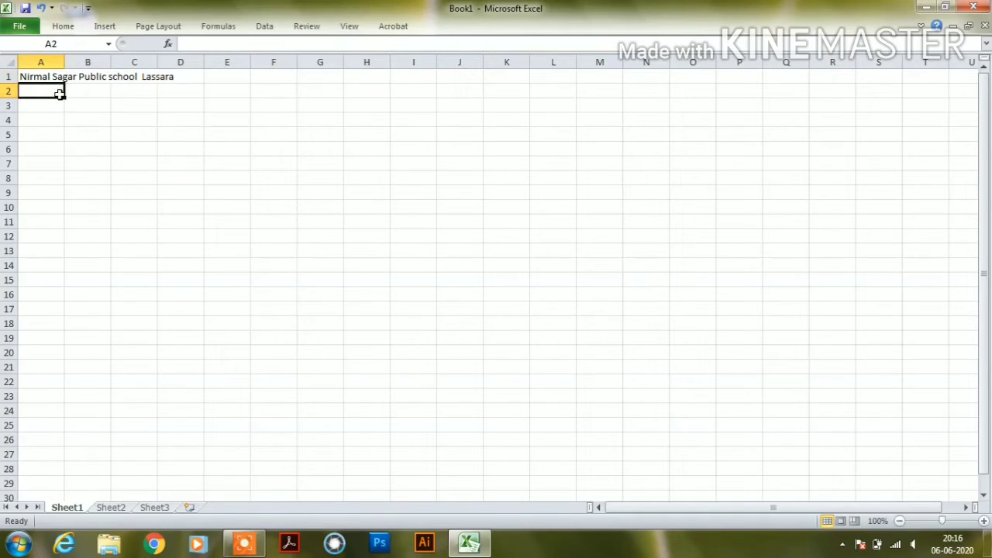
text(c)
key(BackSpace)
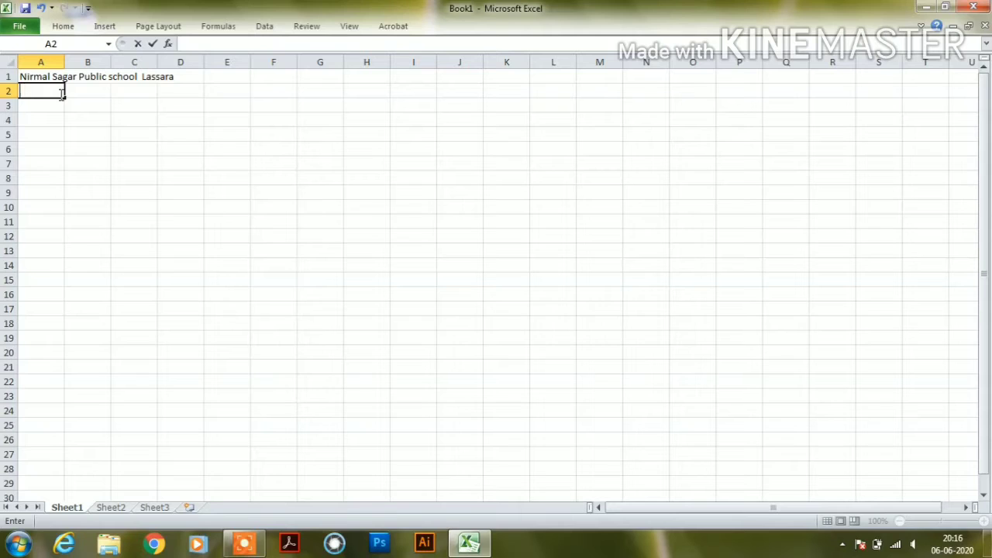
text(Clas)
text(s:)
text(12)
text(th)
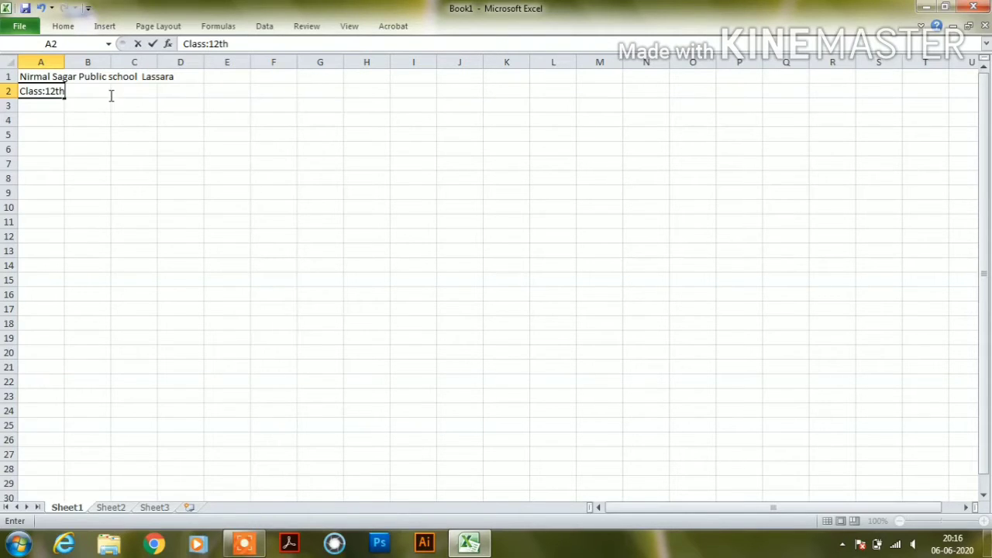
click(110, 92)
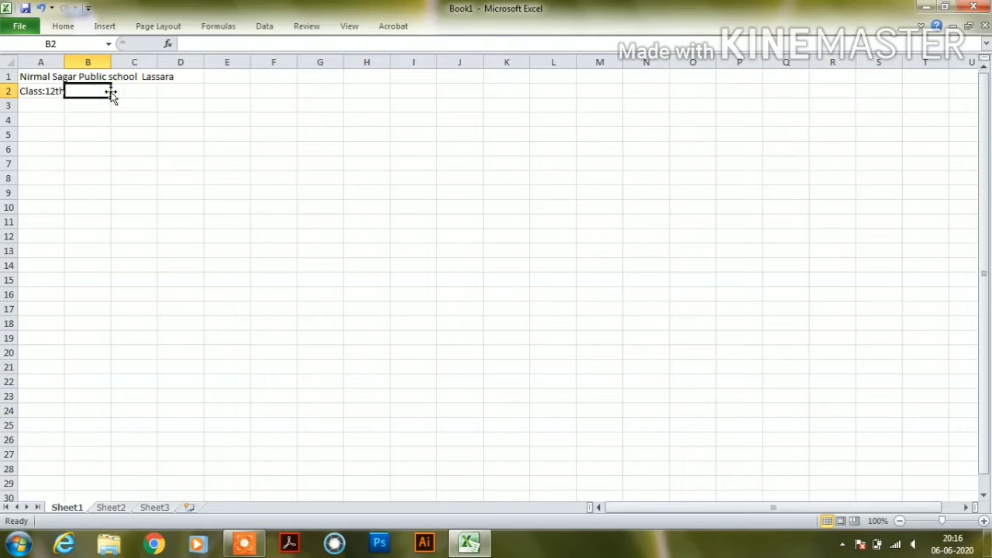
click(134, 88)
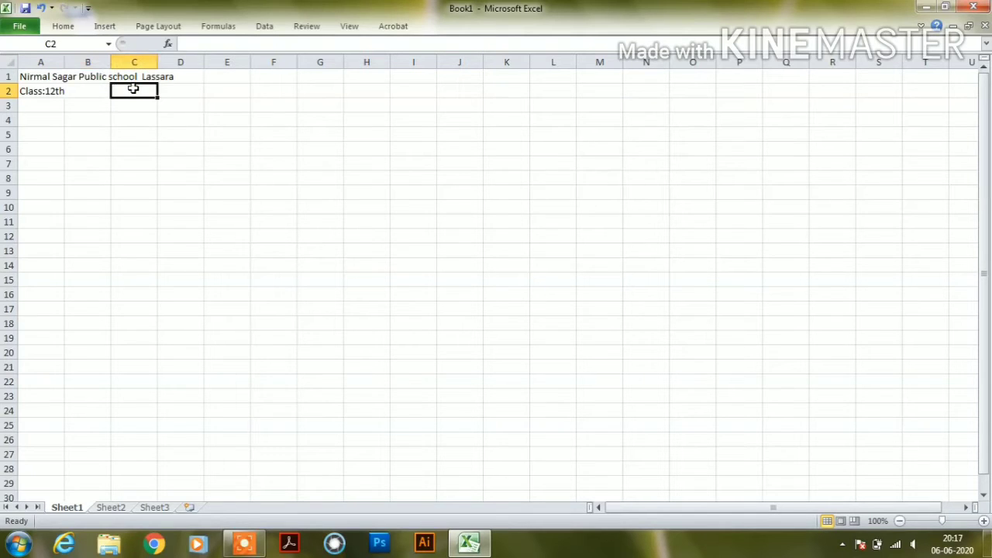
click(54, 107)
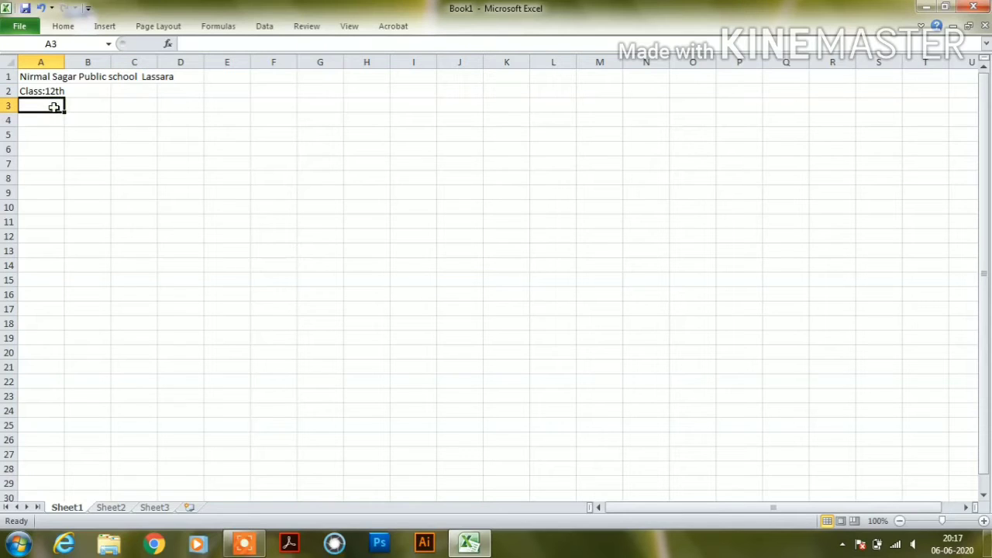
Type headings Sno, Name, Eng and maths in A3:D3, dismissing the colour-scheme prompt again.
text(Sno)
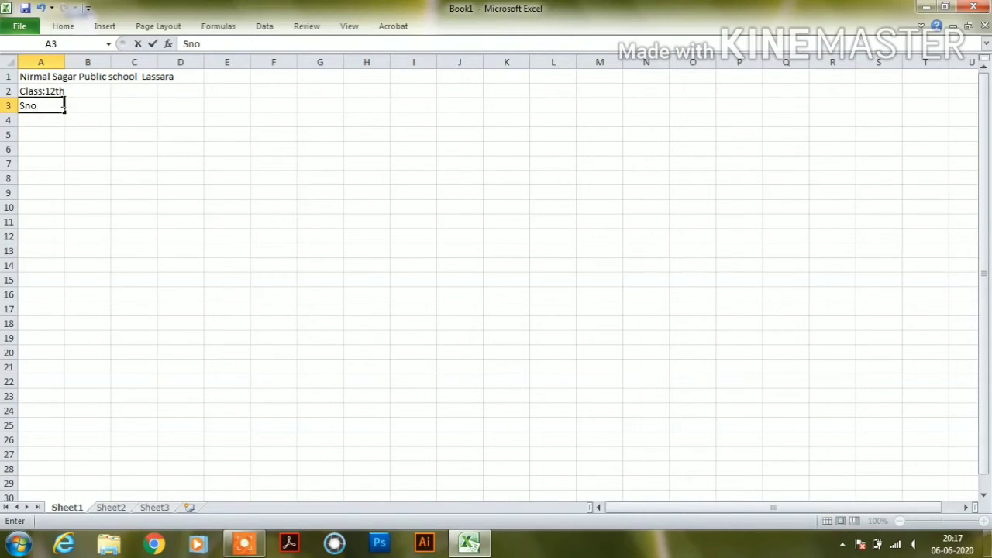
click(89, 101)
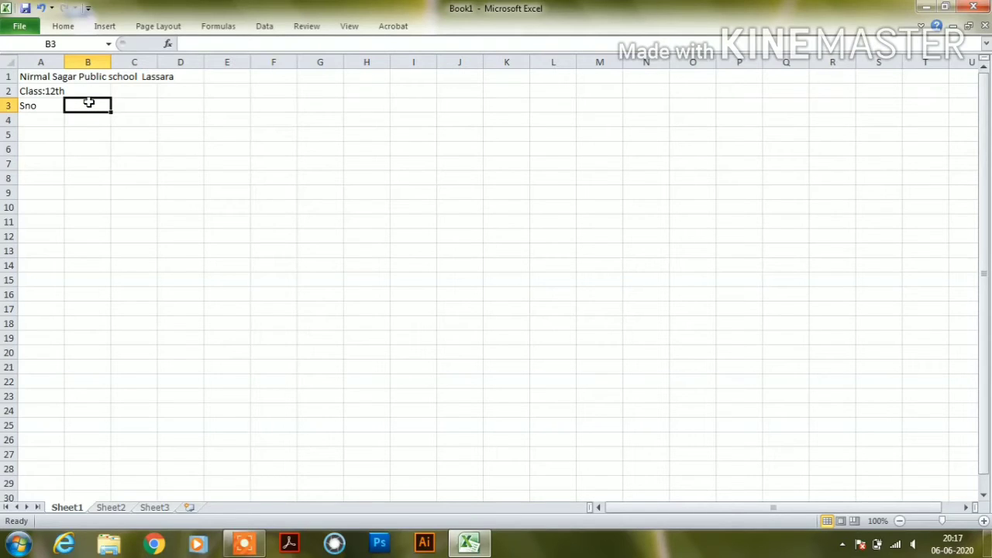
text(Name)
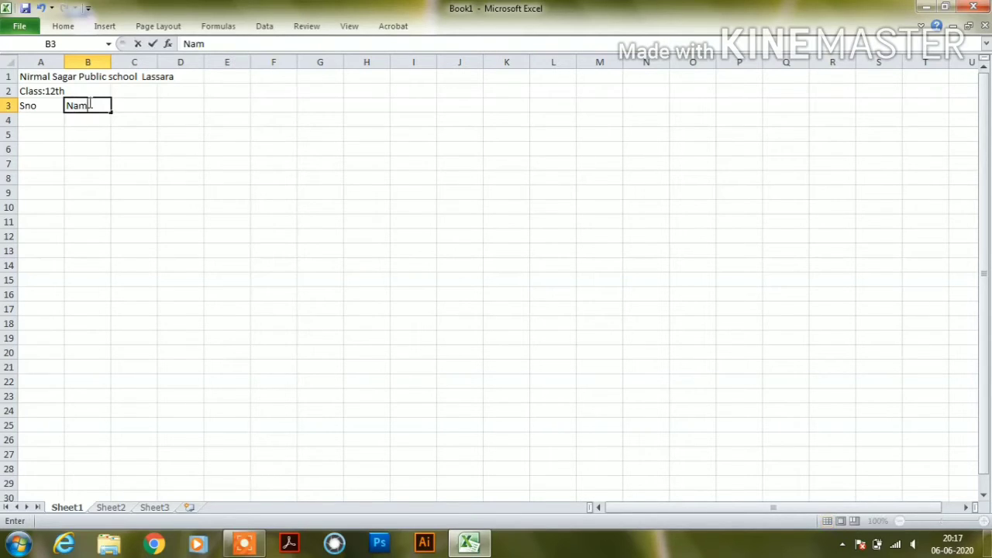
click(135, 101)
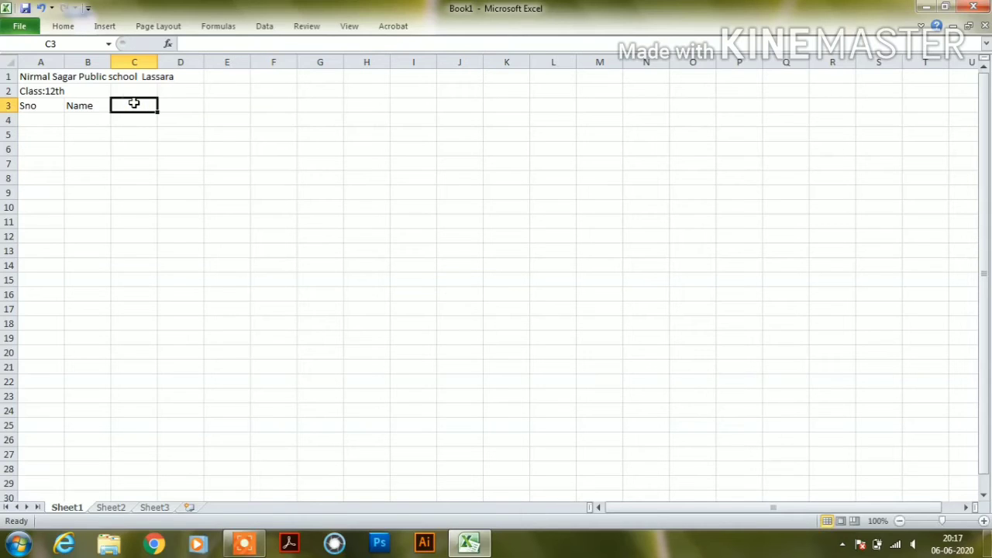
text(e)
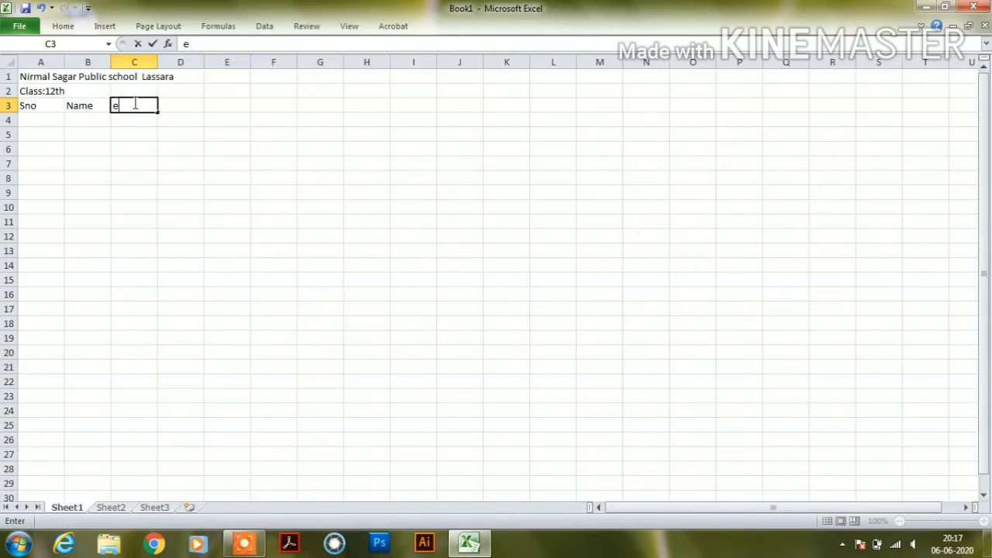
key(BackSpace)
text(Eng)
click(169, 105)
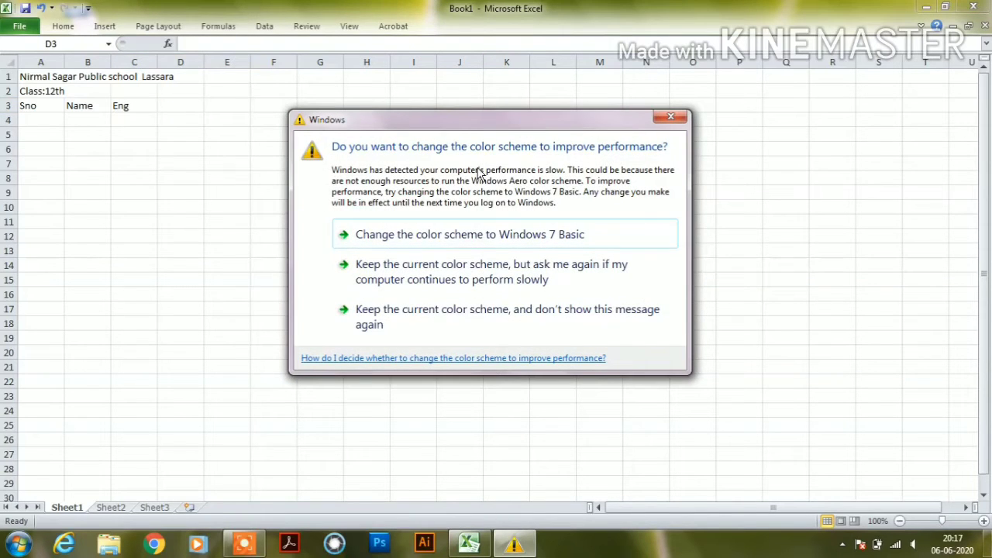
click(668, 119)
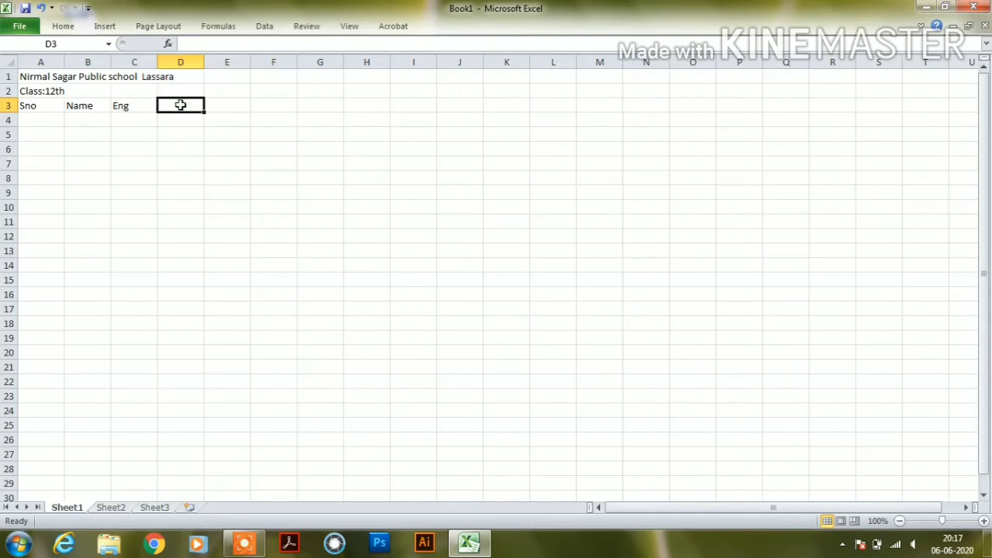
text(m)
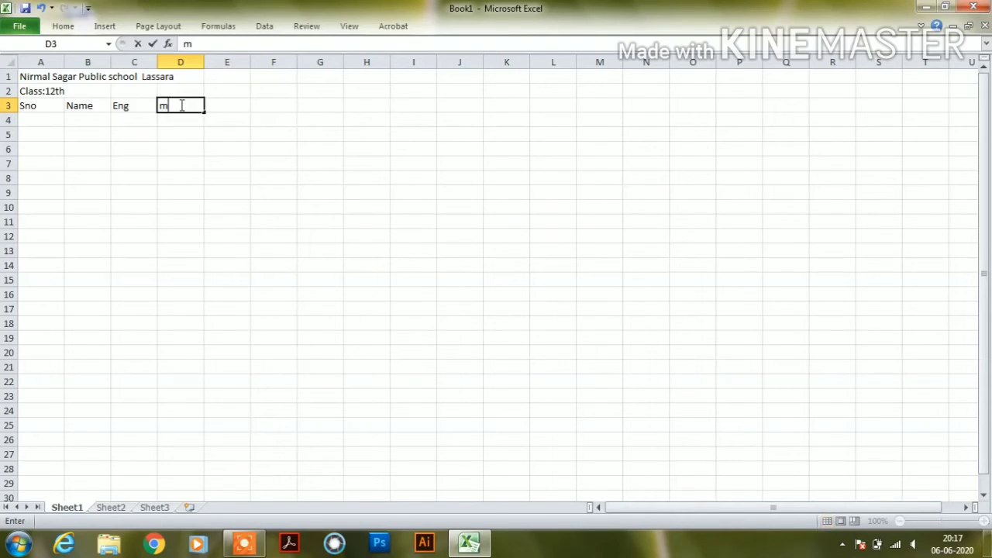
text(aths)
click(225, 103)
Add headings punjabi, hindi, computer, total, per and grade in E3:J3.
text(pu)
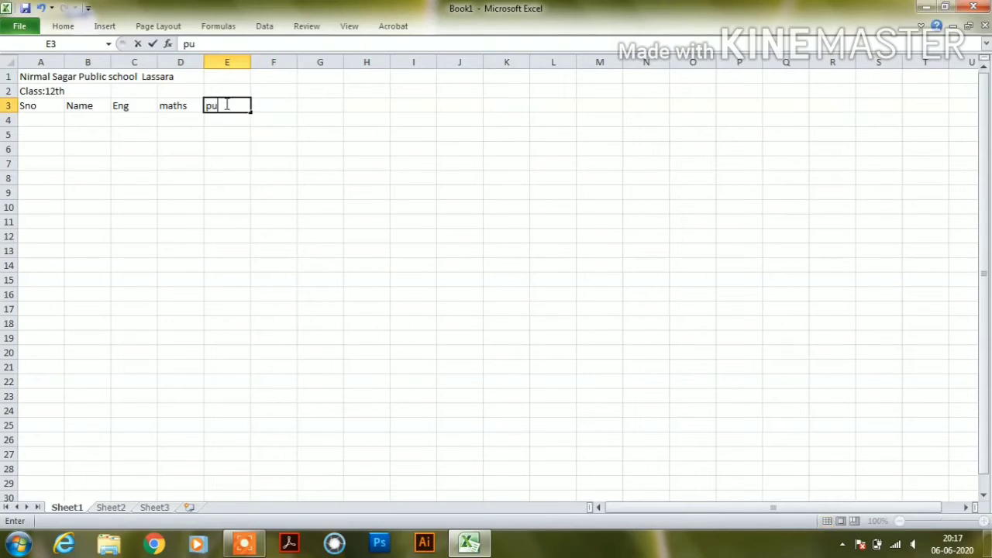
text(njabi)
click(261, 107)
text(h)
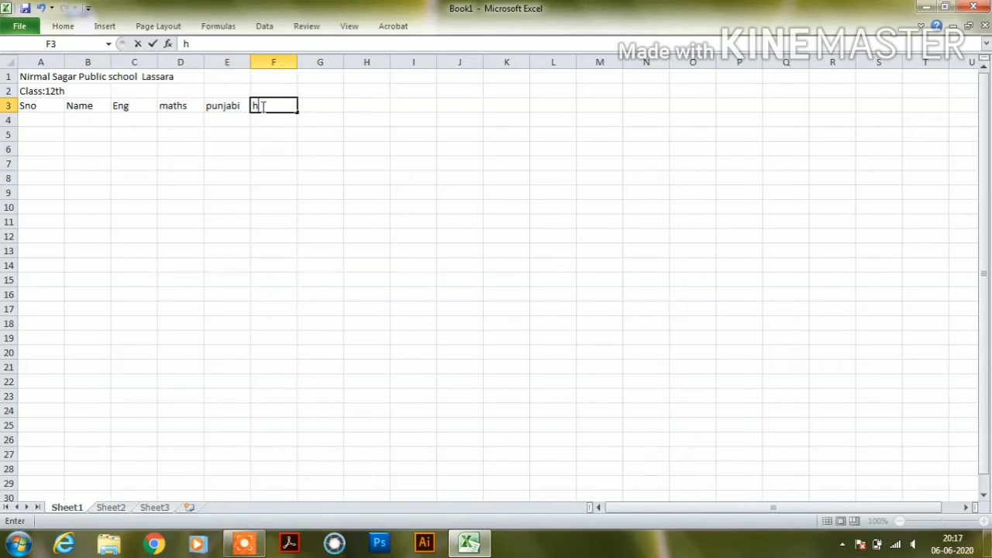
text(indi)
click(314, 104)
text(c)
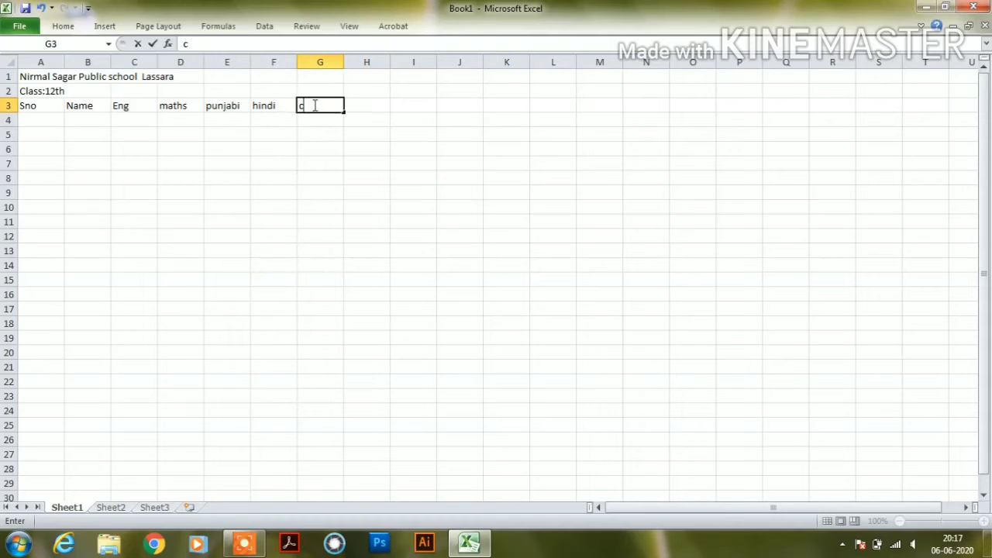
text(omput)
text(er)
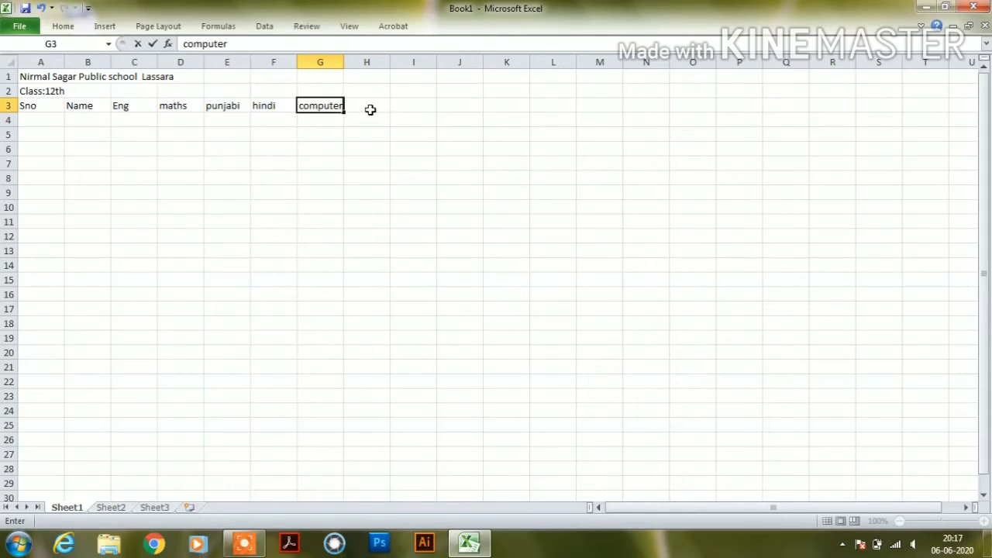
click(370, 109)
text(to)
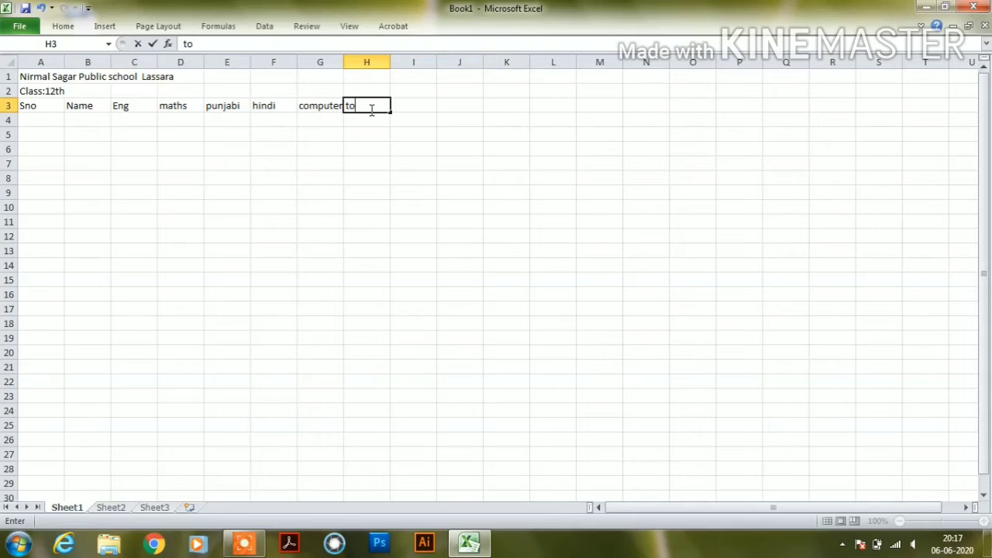
text(tal)
click(416, 106)
text(p)
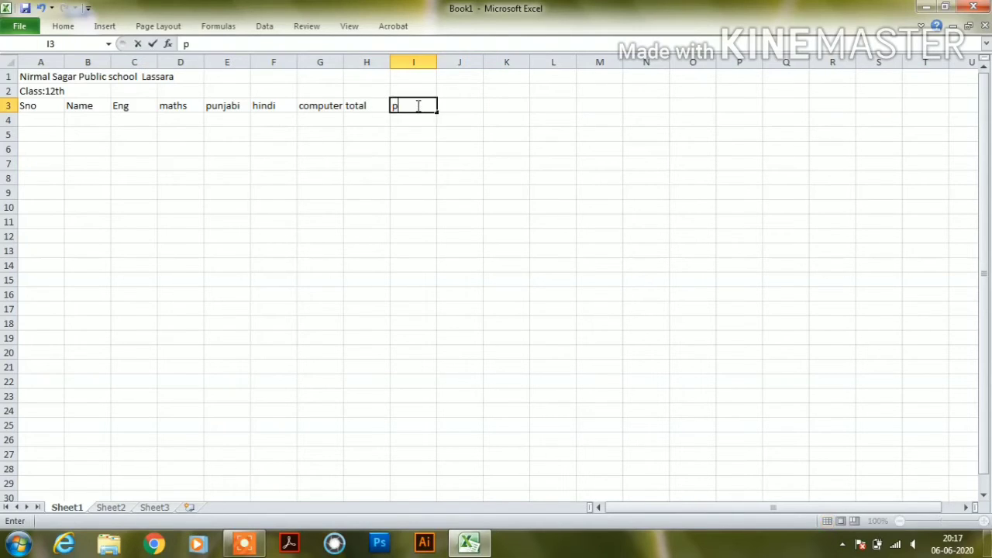
text(er)
click(450, 105)
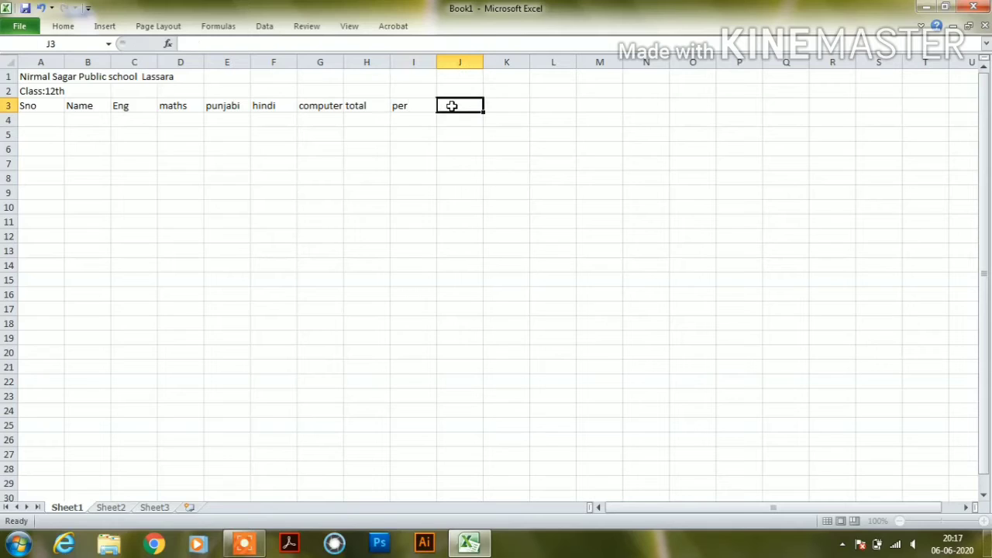
text(grad)
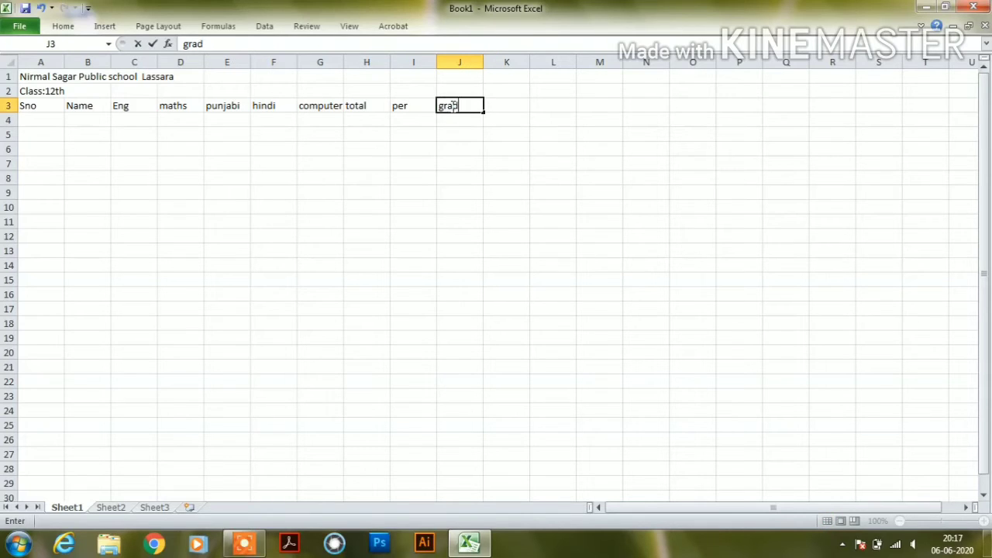
text(e)
click(46, 121)
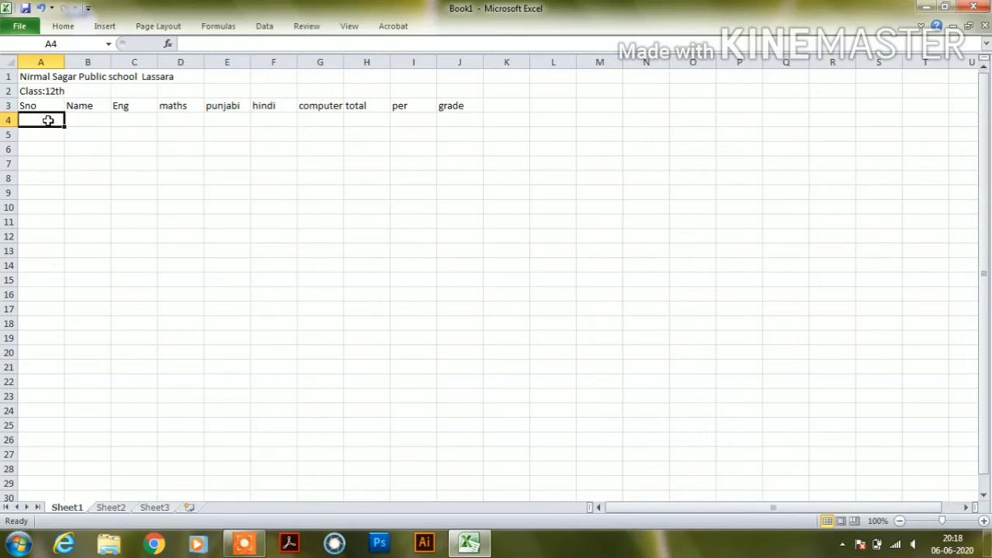
Number the Sno column 1 to 8 in A4:A11 using a Fill Series auto fill.
text(1)
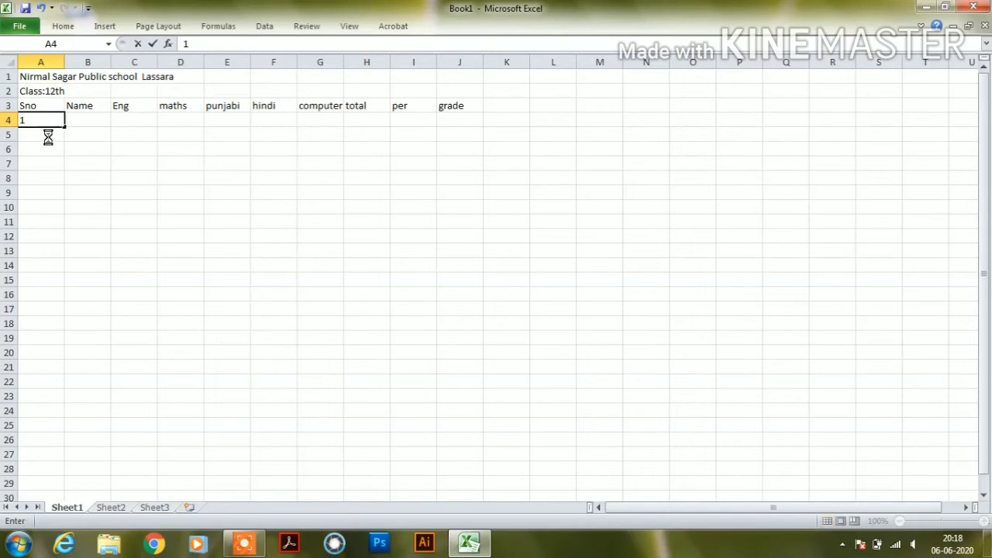
click(47, 135)
text(2)
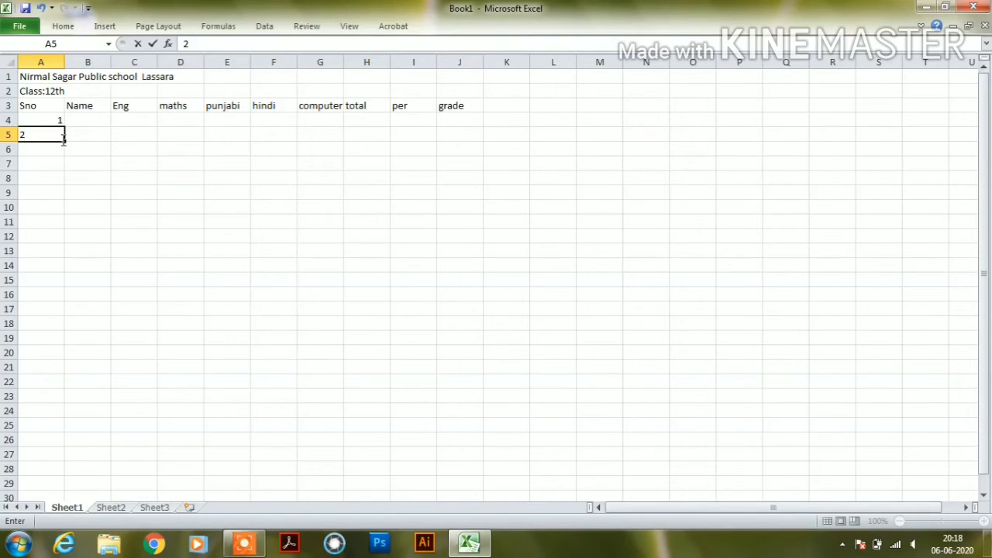
click(65, 136)
drag(65, 141, 62, 229)
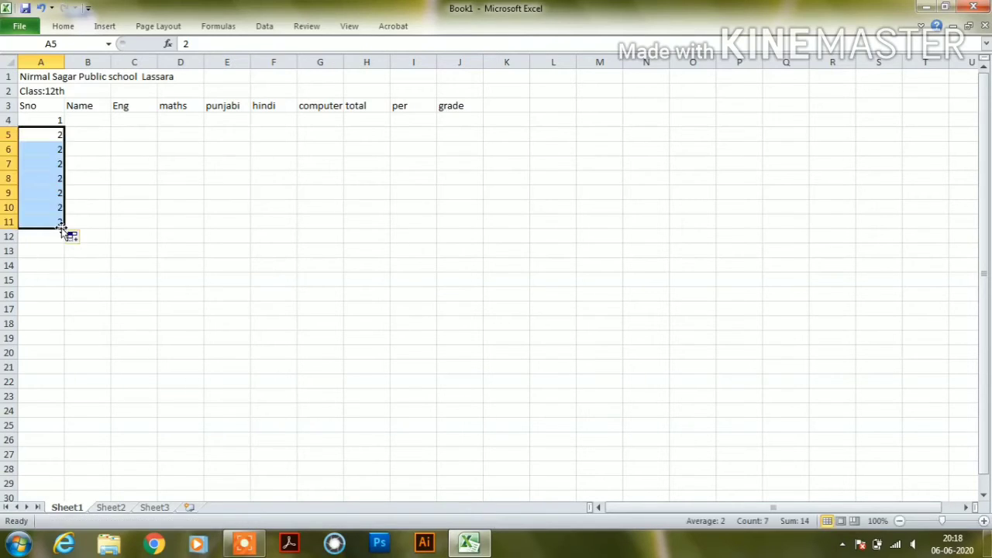
right_click(59, 209)
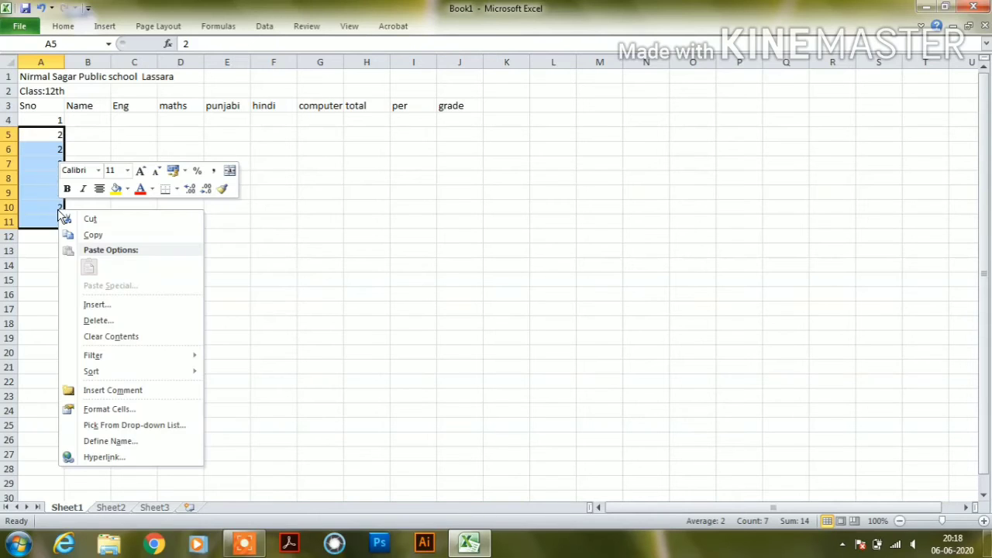
key(Escape)
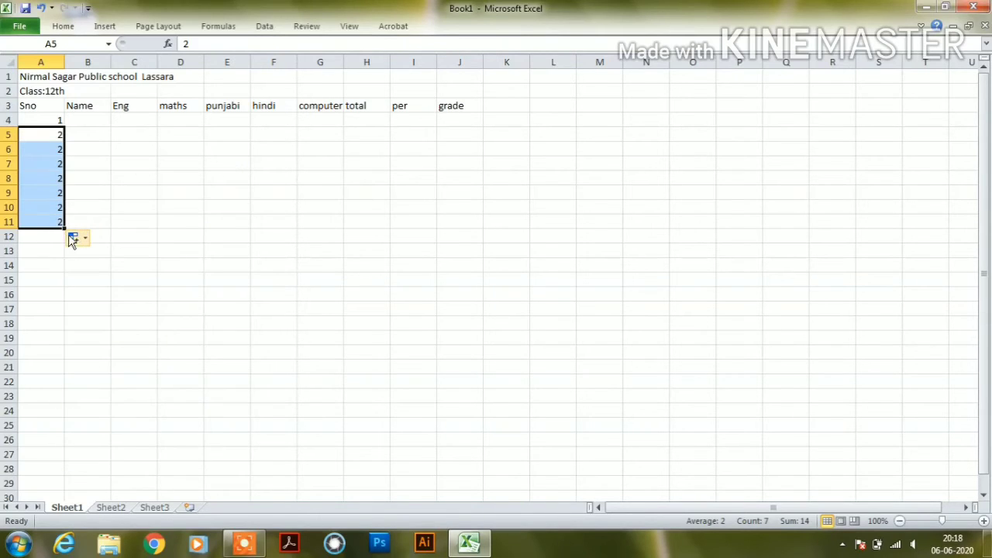
click(85, 238)
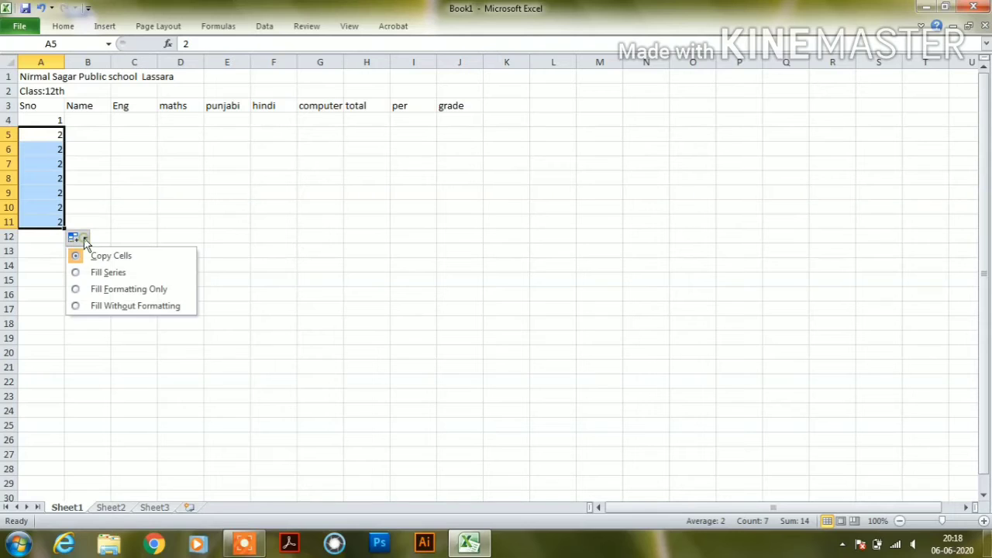
click(99, 273)
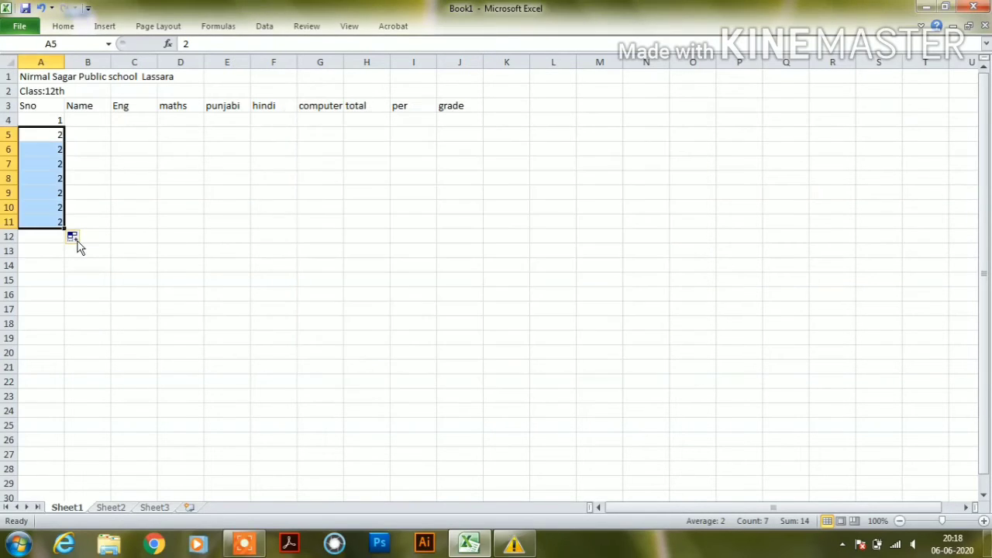
click(77, 240)
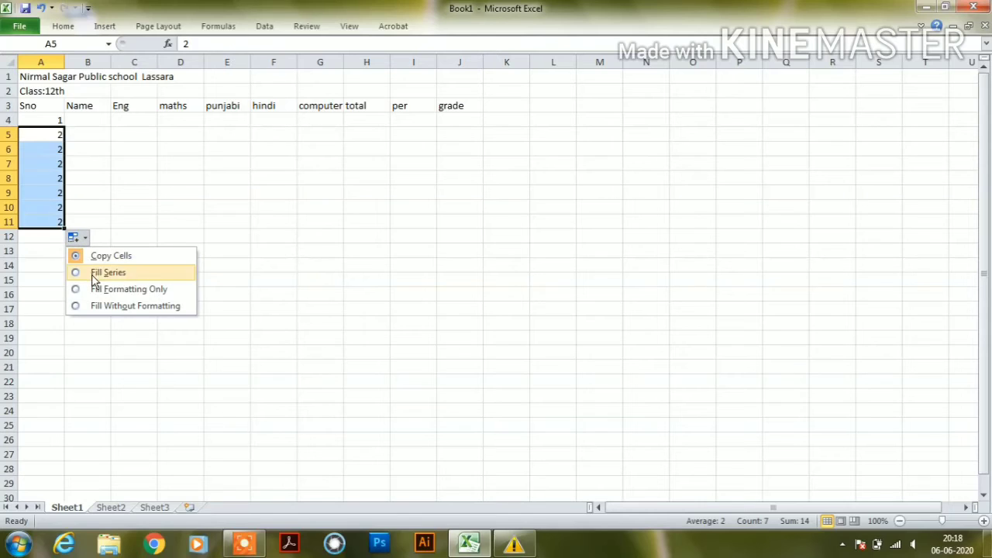
click(95, 272)
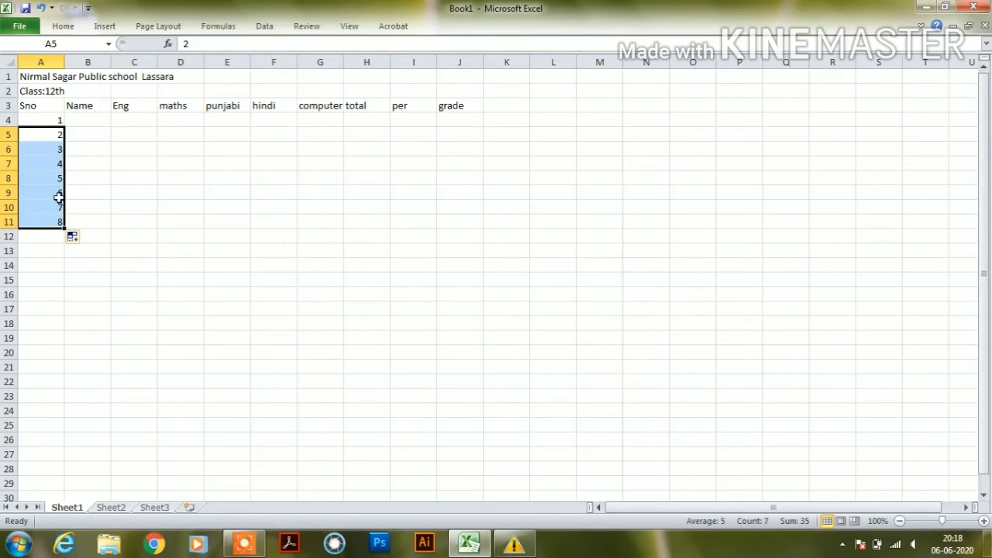
click(88, 121)
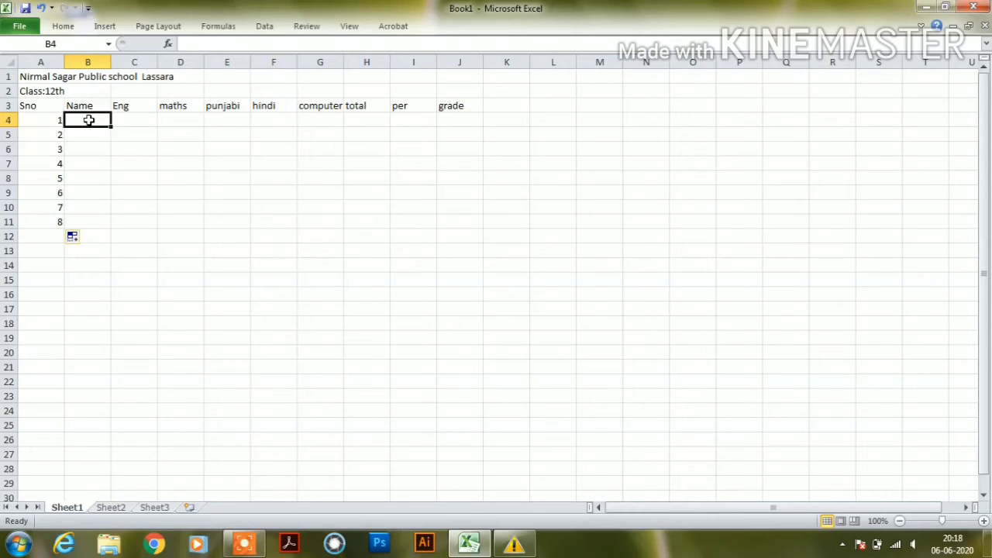
Enter student names ram, sham and ravi in B4:B6.
text(a)
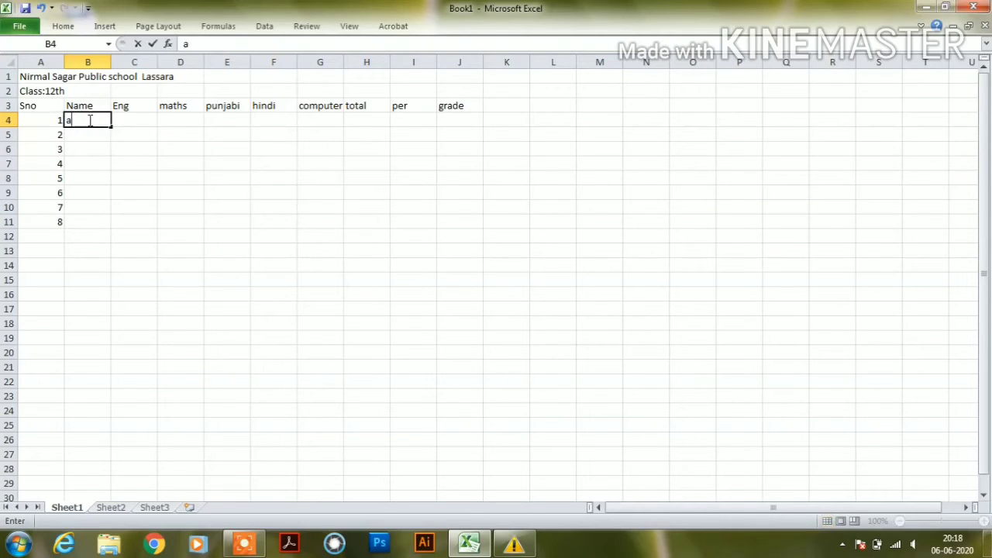
key(BackSpace)
text(ra)
text(m)
key(Return)
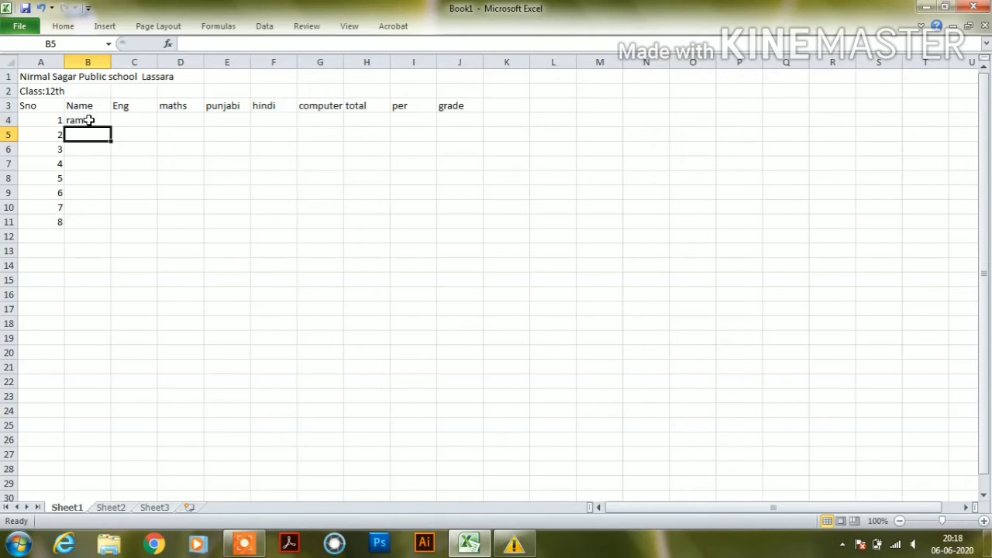
text(sham)
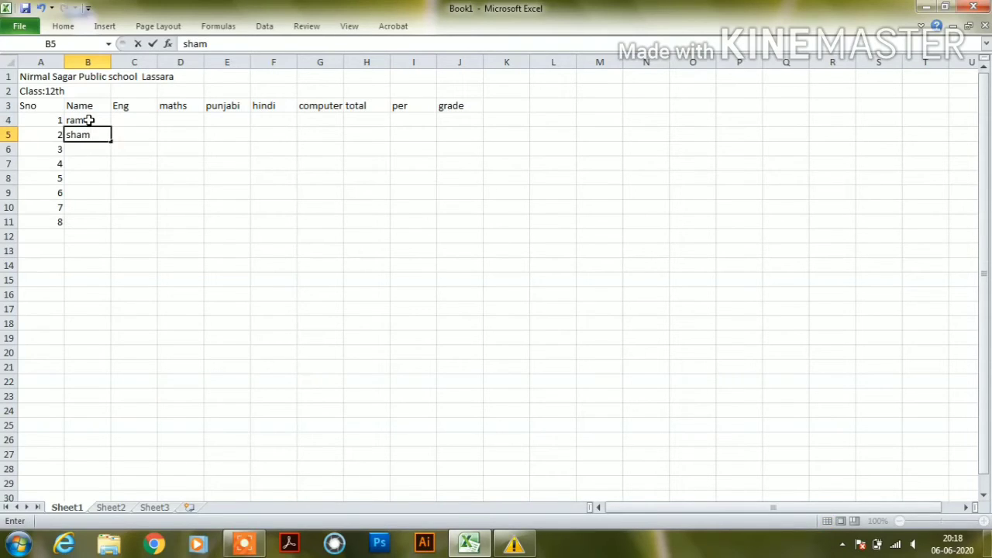
key(Return)
text(sham)
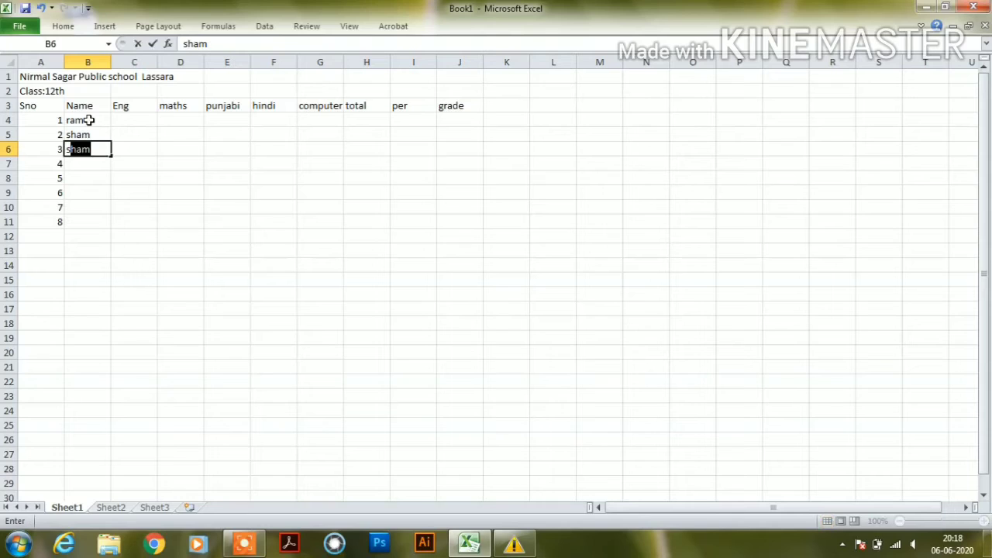
key(BackSpace)
key(BackSpace)
text(r)
text(avi)
key(Return)
Add student names avi, ali, sonu, sanam and dev in B7:B11.
text(a)
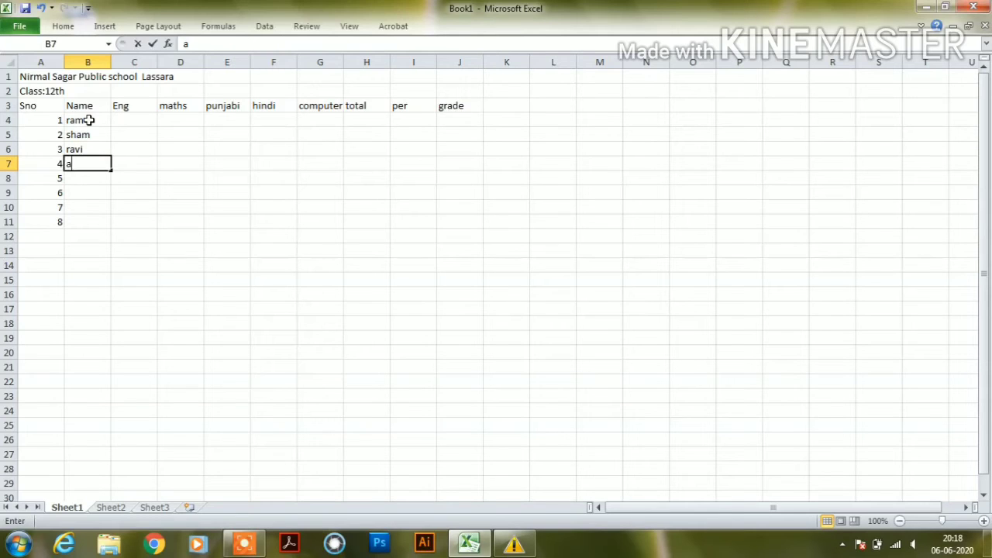
text(vo)
key(BackSpace)
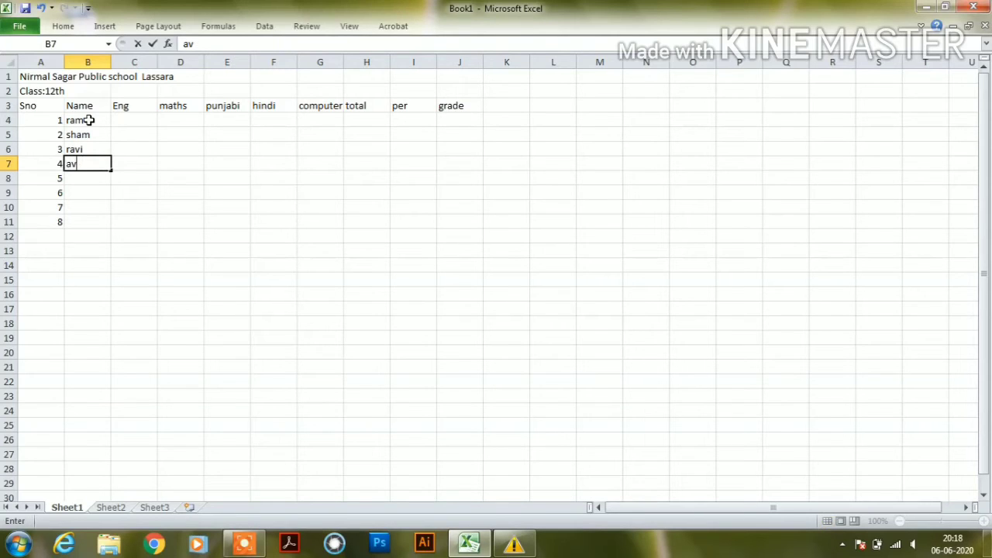
text(i)
key(Return)
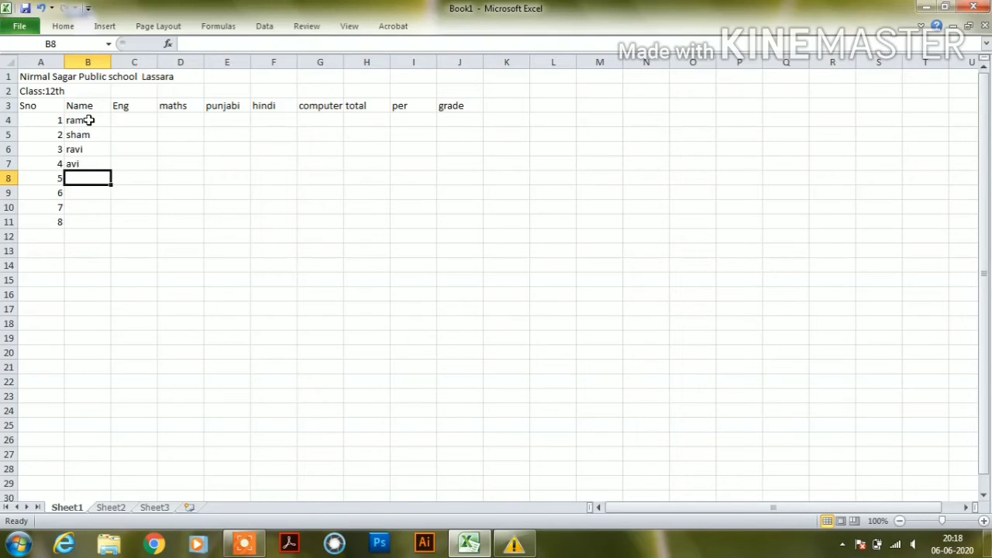
text(al)
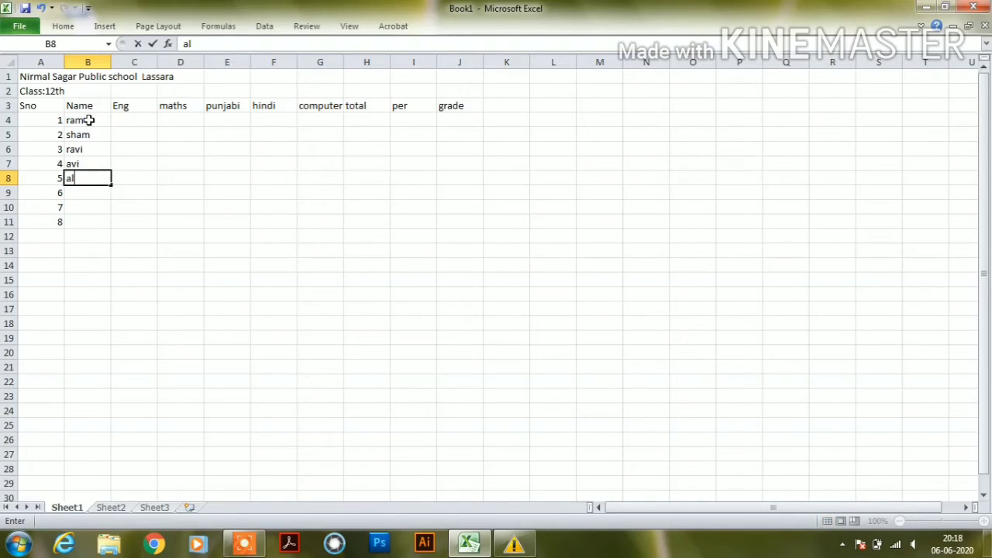
text(i)
key(Return)
text(s)
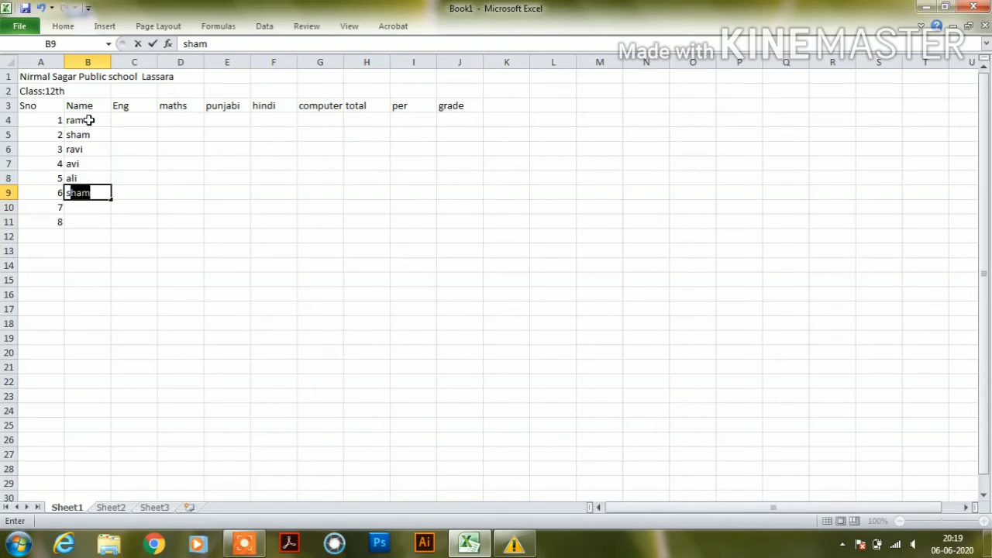
text(onu)
key(Return)
text(sa)
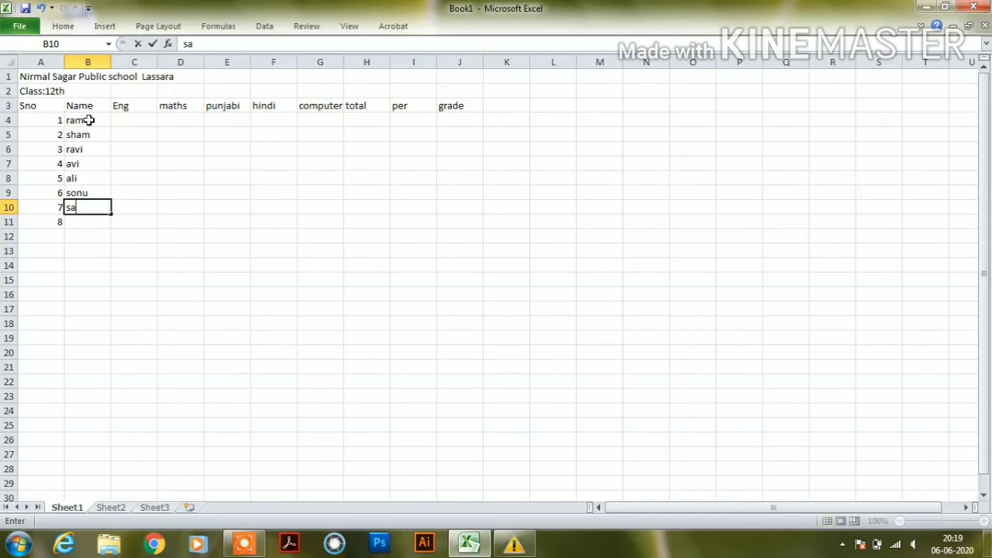
text(nam)
key(Return)
text(d)
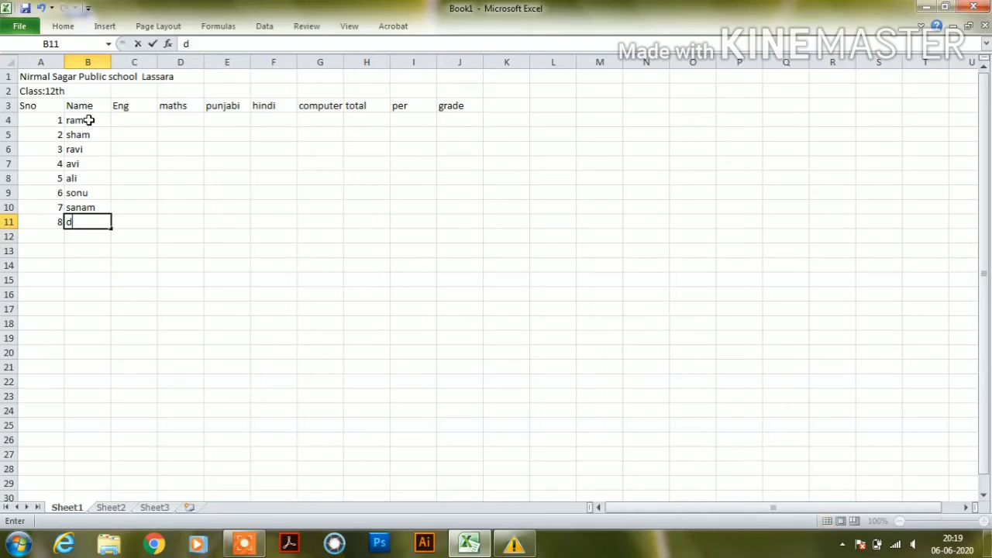
text(ev)
click(142, 121)
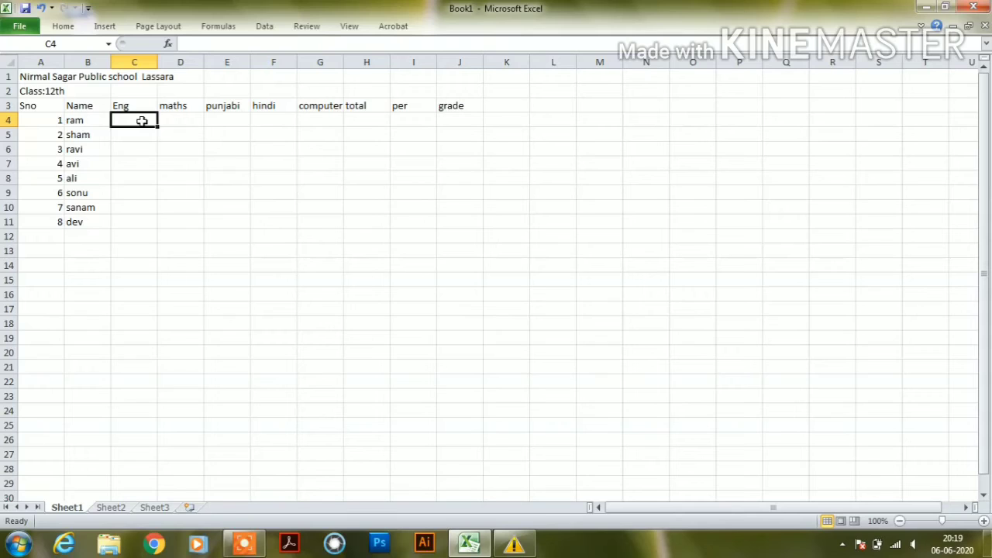
Enter Eng marks 45, 56, 89, 56, 85, 45, 74 and 45 in C4:C11.
text(45)
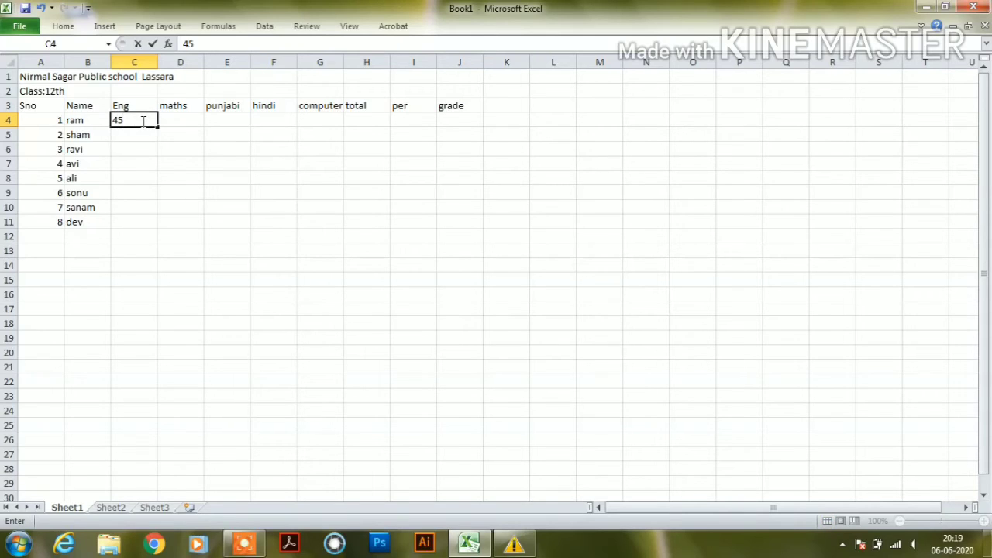
click(138, 134)
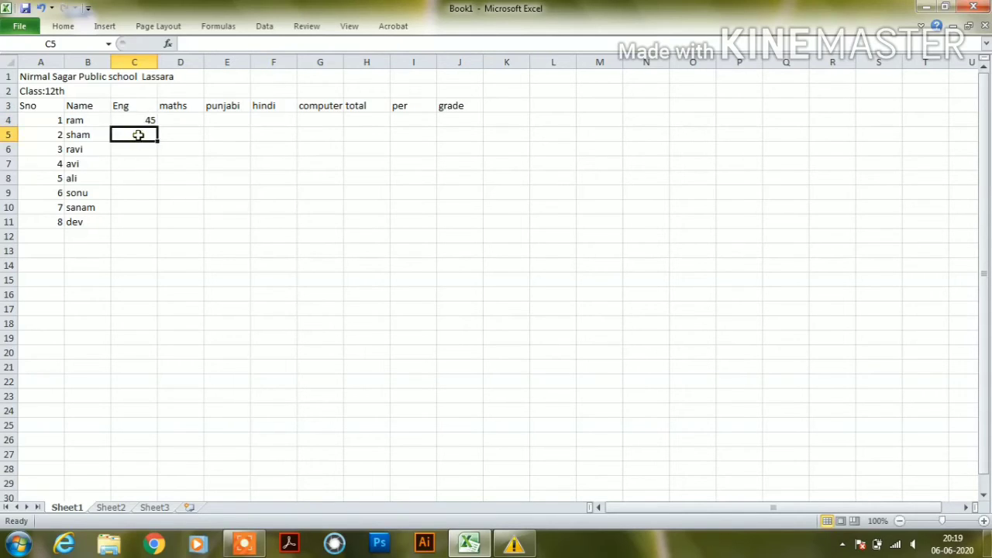
text(56)
key(Return)
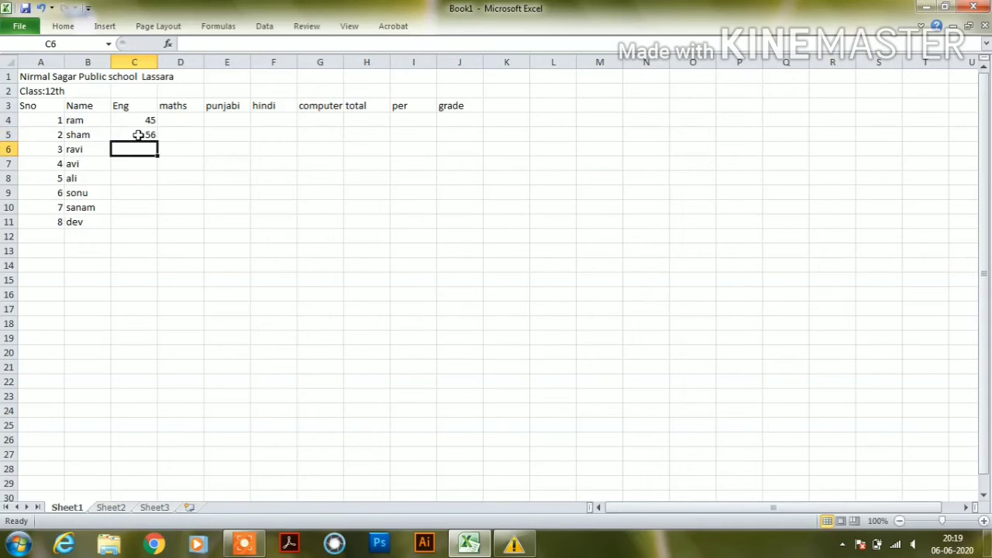
text(89)
key(Return)
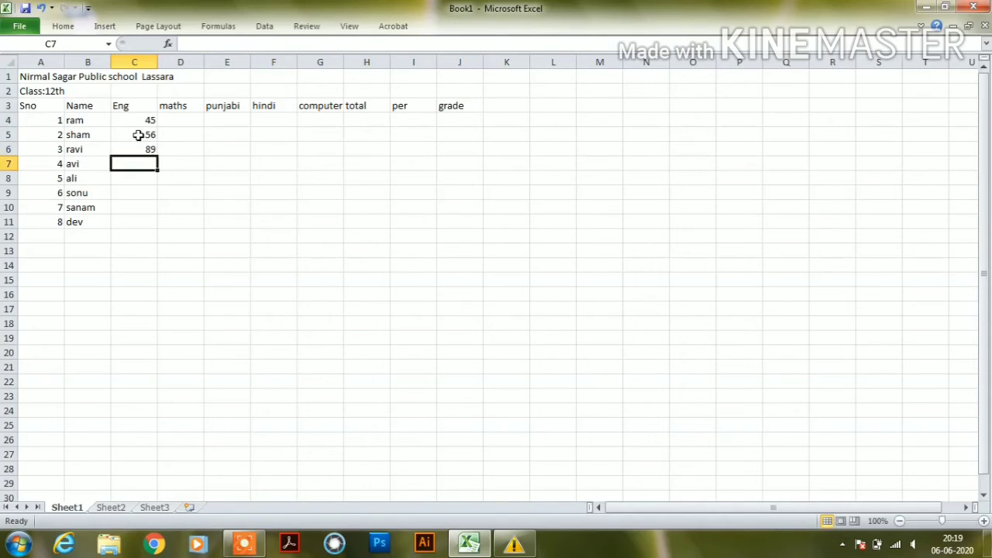
text(56)
key(Return)
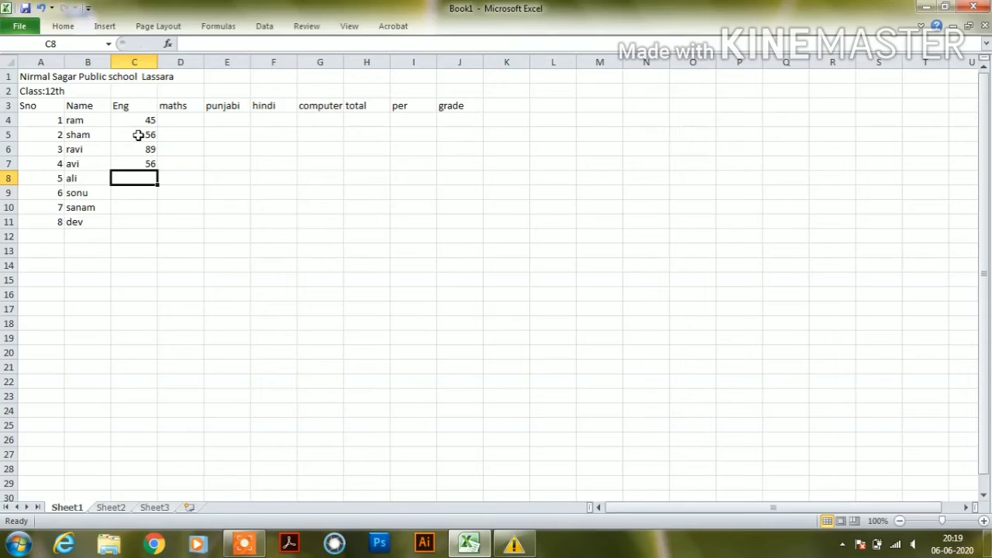
text(85)
key(Return)
text(45)
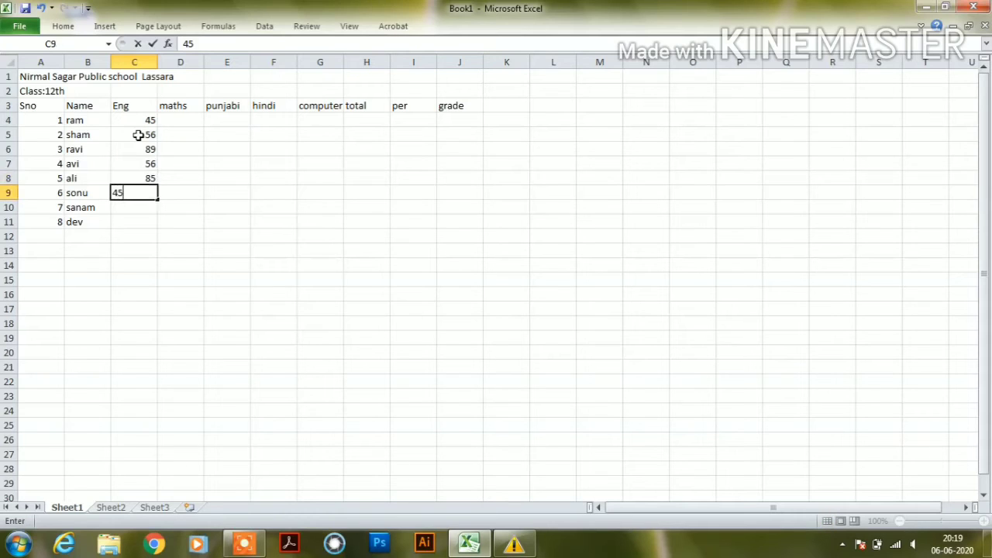
key(Return)
text(74)
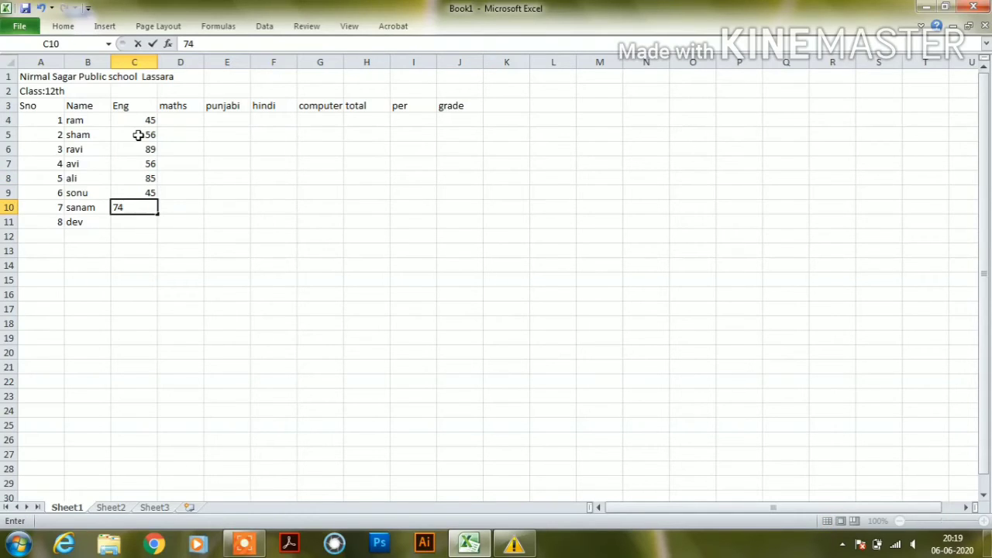
key(Return)
text(45)
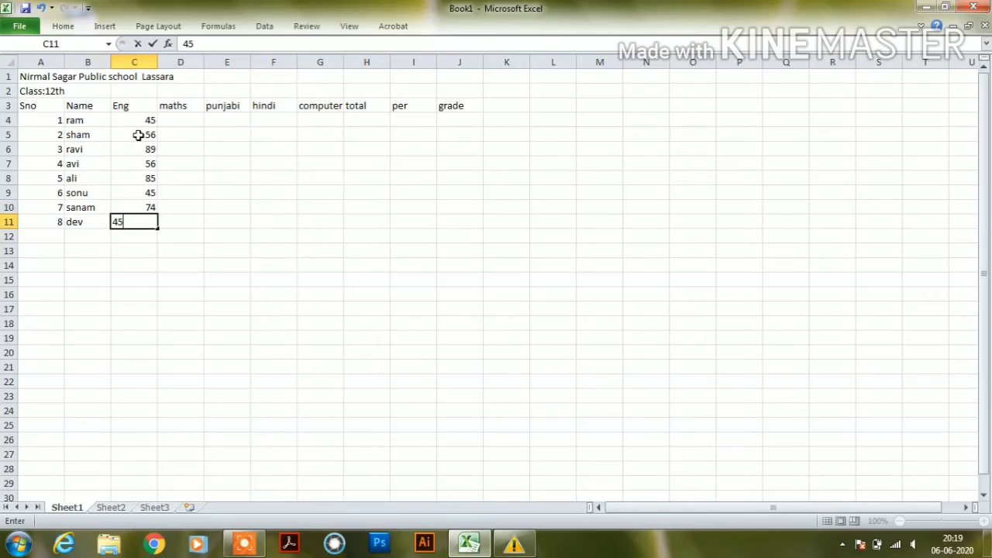
click(194, 118)
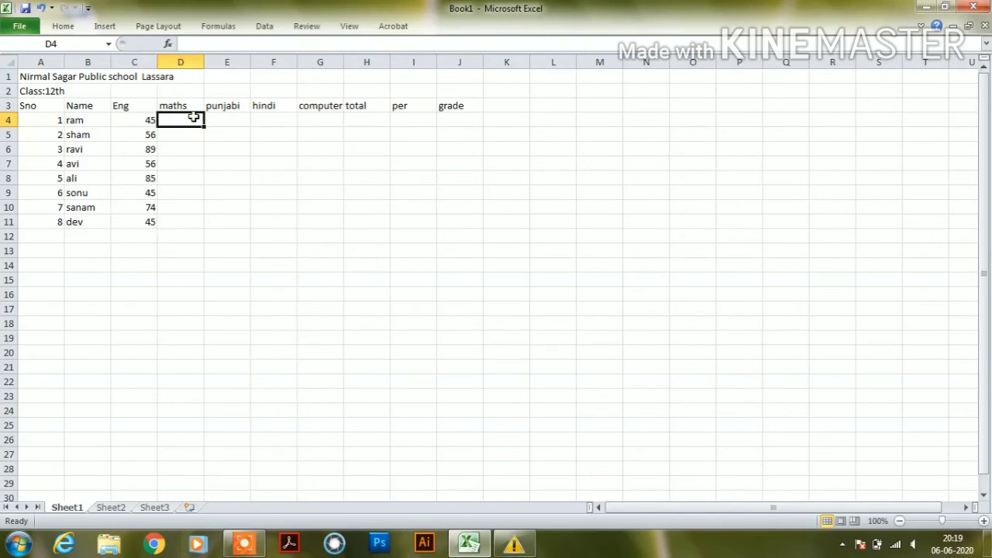
Enter maths marks 23, 25, 52, 65, 56, 45, 74 and 40 in D4:D11.
text(23)
key(Return)
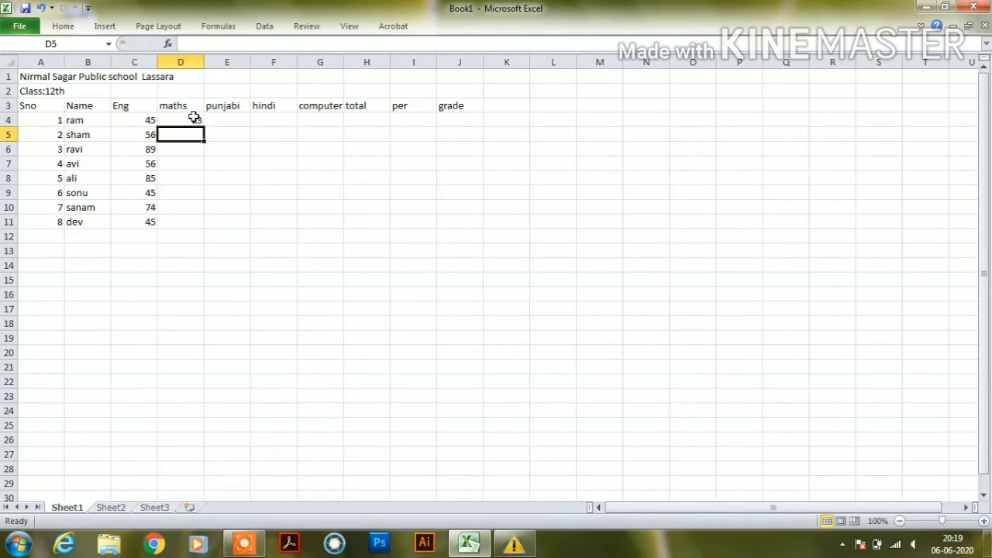
text(25)
key(Return)
text(52)
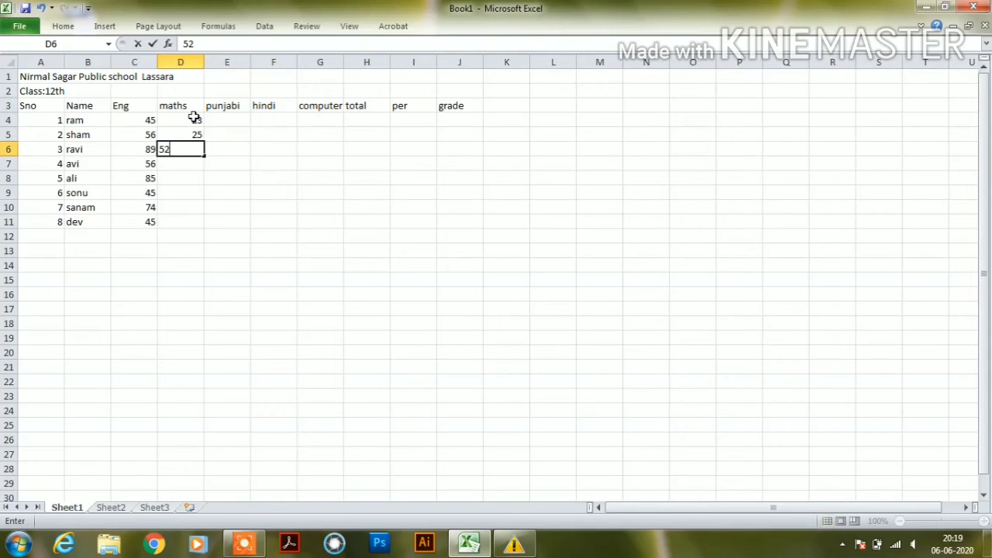
key(Return)
text(65)
key(Return)
text(56)
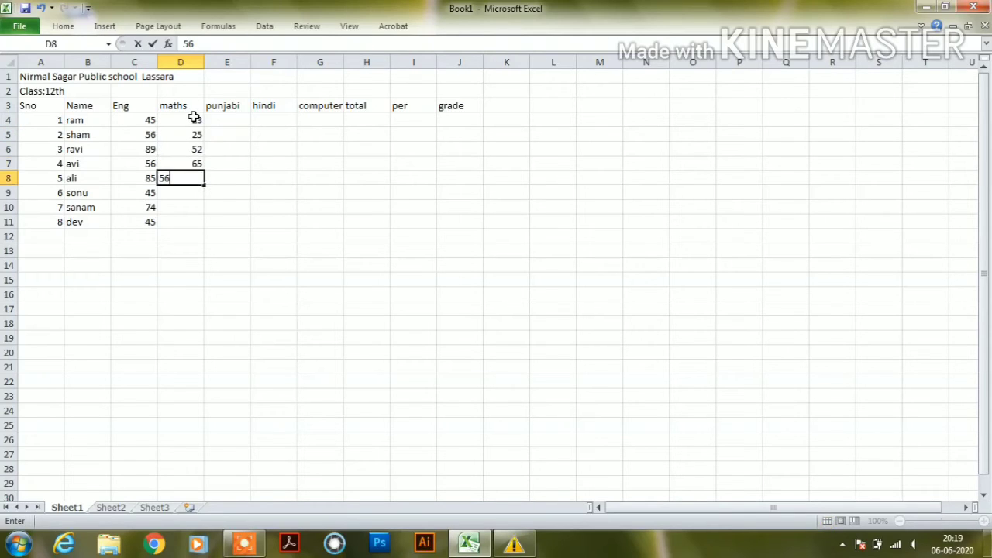
key(Return)
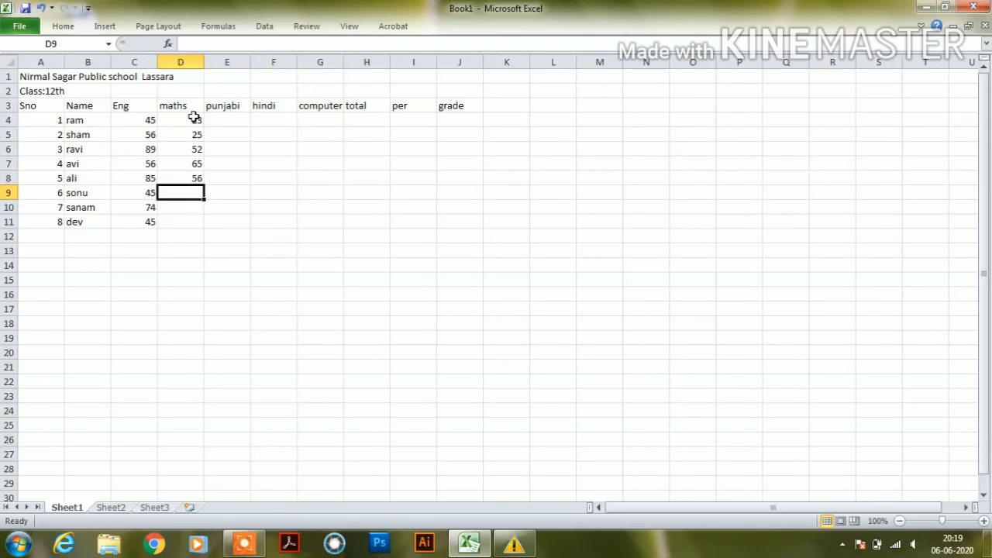
text(45)
key(Return)
text(7)
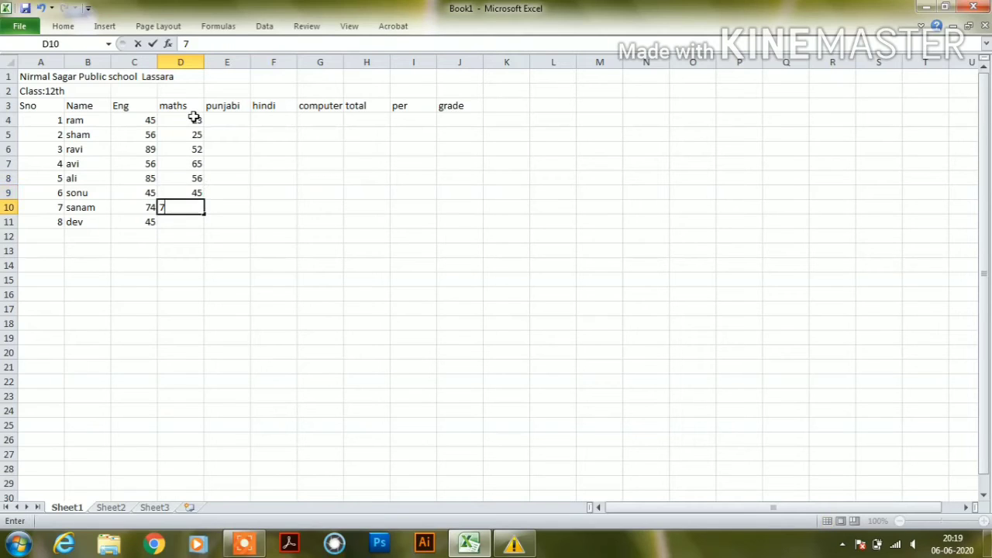
text(4)
key(Return)
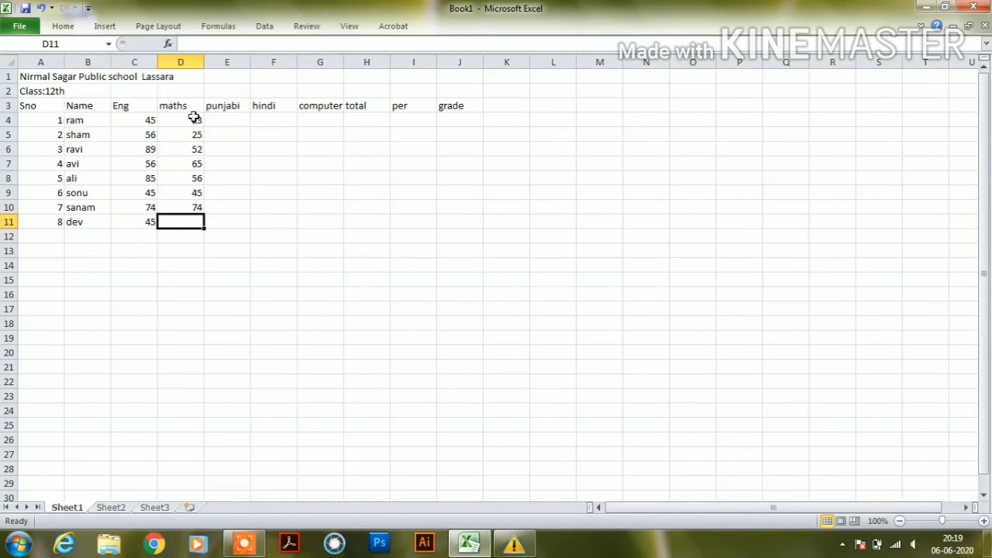
text(45)
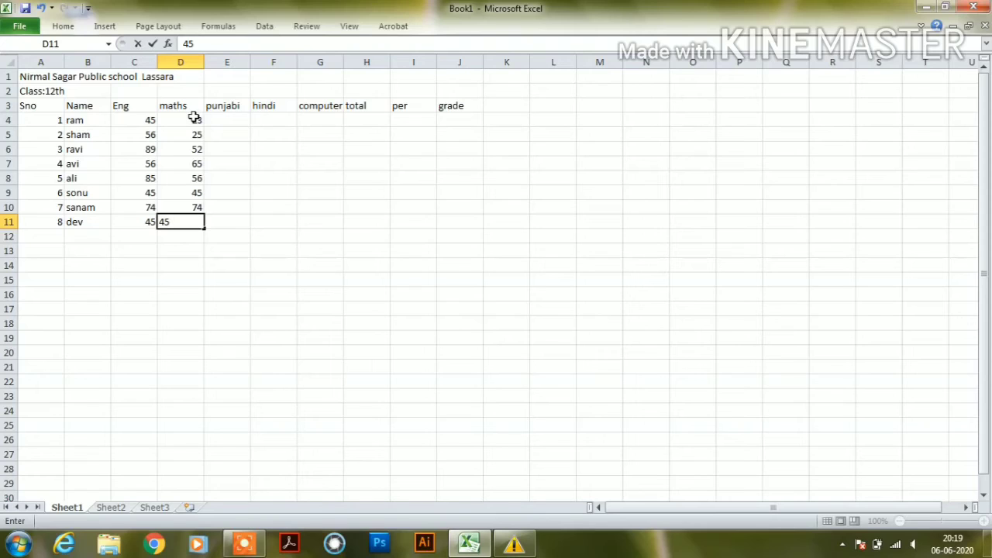
key(BackSpace)
Finish dev's maths mark as 0, then enter punjabi marks 45, 74, 47, 14, 14, 85, 45, 52.
text(0)
click(237, 117)
text(4)
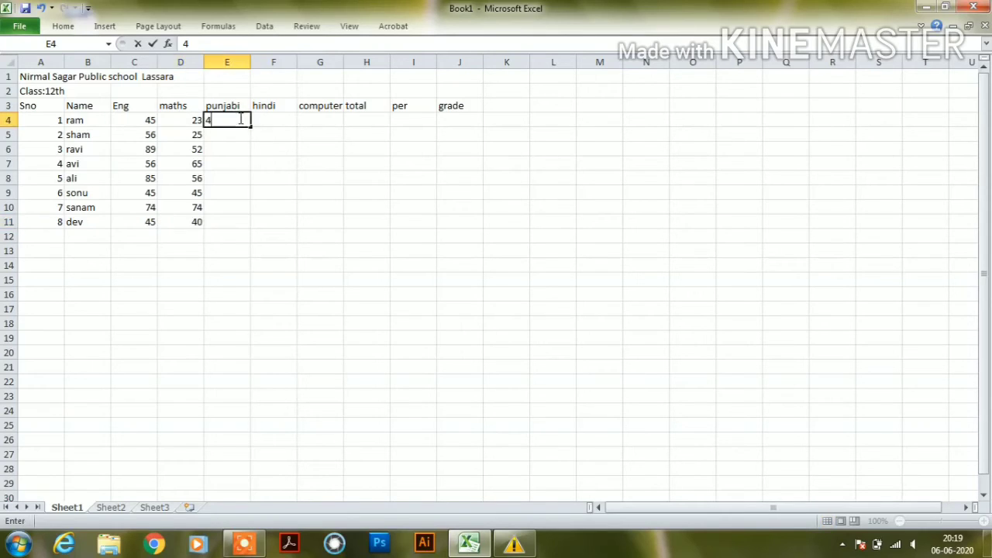
text(5)
key(Return)
text(74)
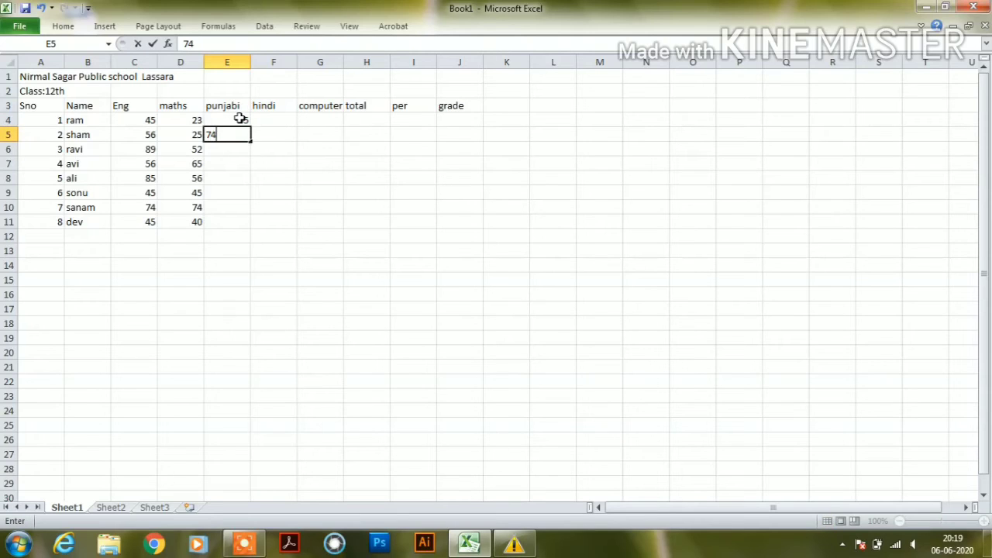
key(Return)
text(47)
key(Return)
text(14)
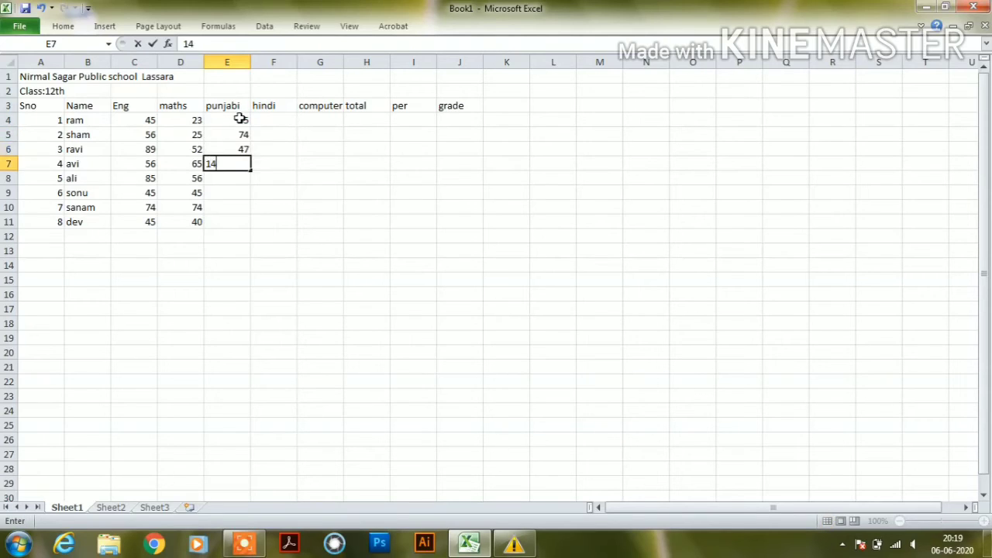
key(Return)
text(14)
key(Return)
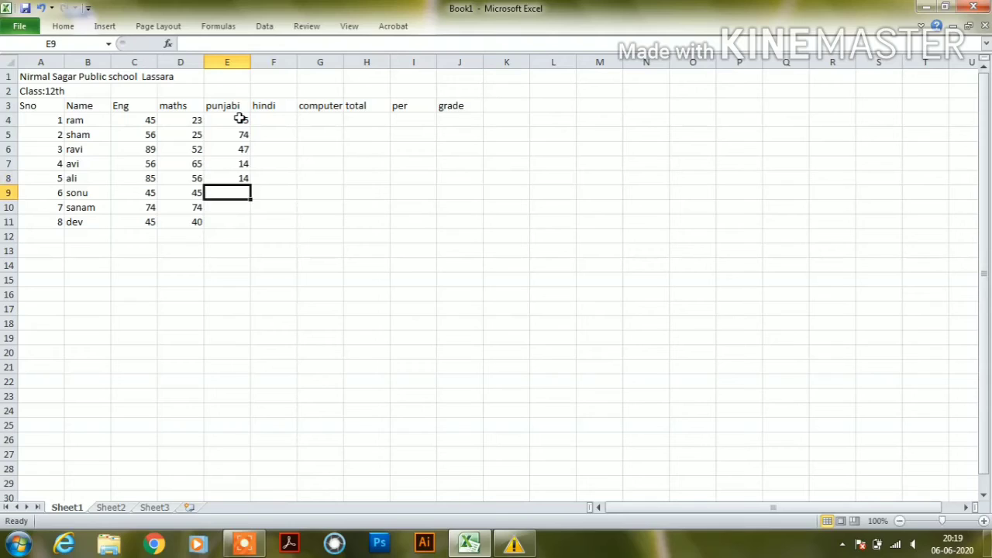
text(85)
key(Return)
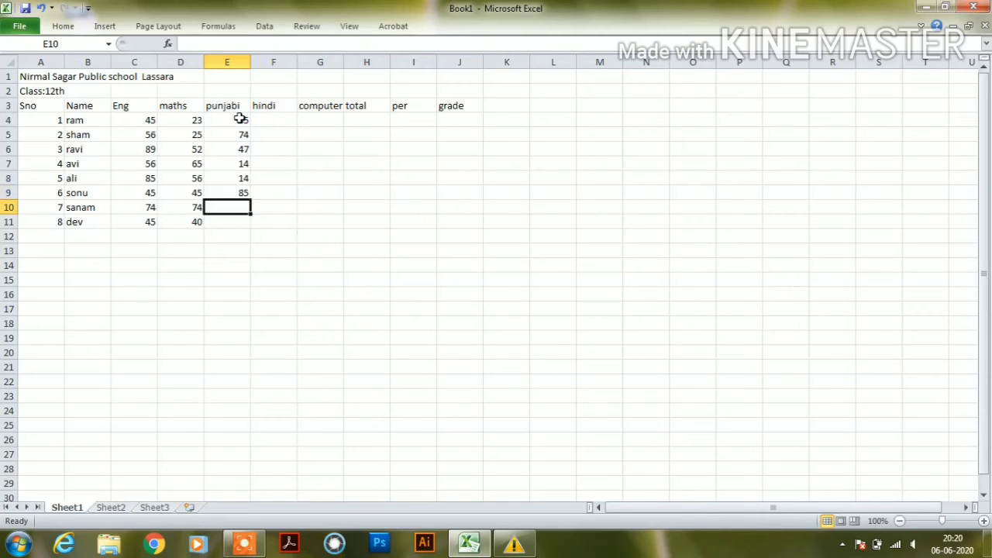
text(45)
key(Return)
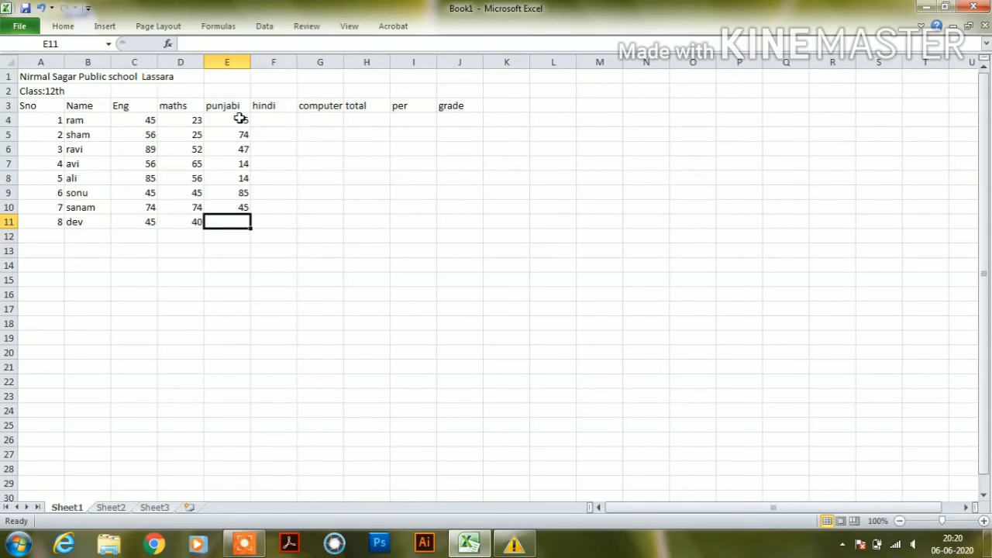
text(52)
click(261, 118)
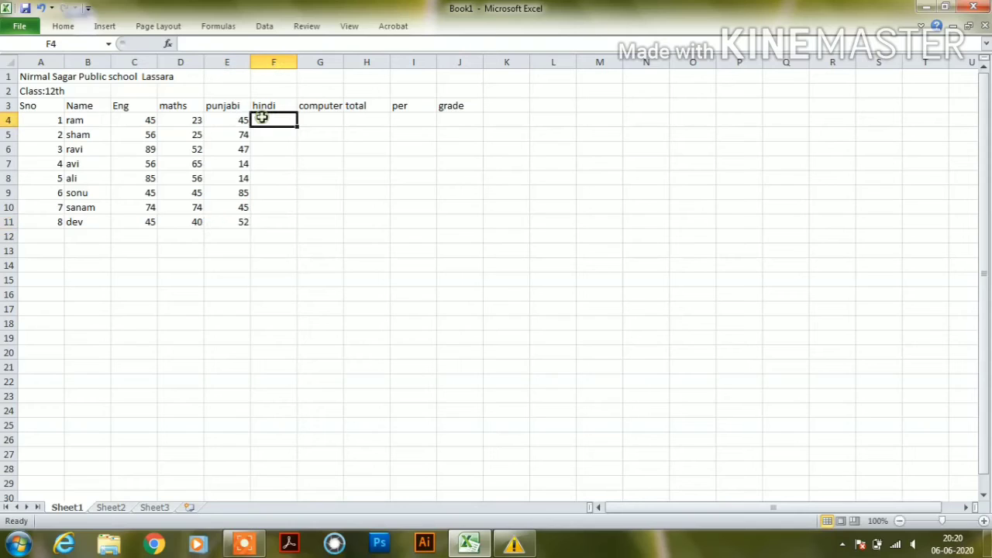
Enter hindi marks 45, 26, 45, 85, 89, 74, 23 for ram through sanam in F4:F10.
text(45)
key(Return)
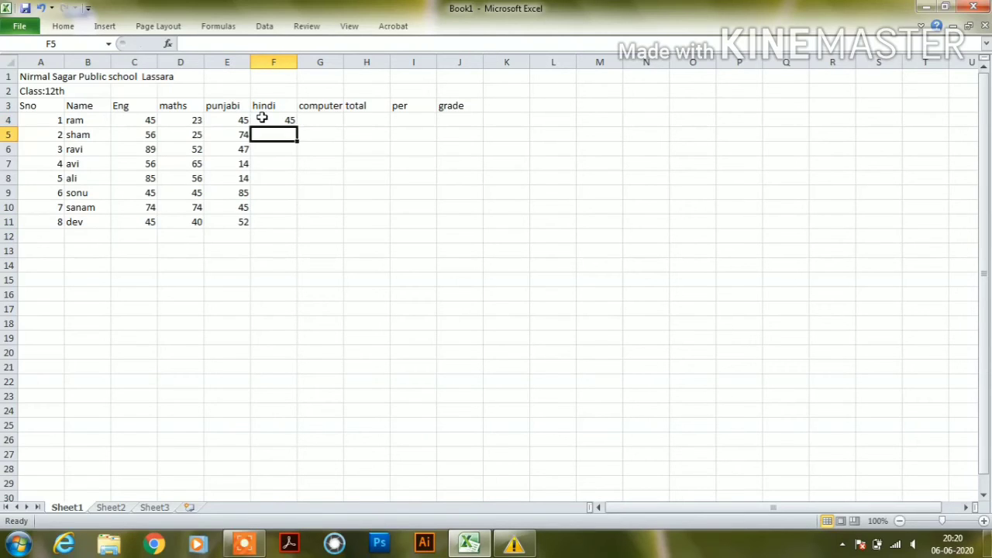
text(26)
key(Return)
text(45)
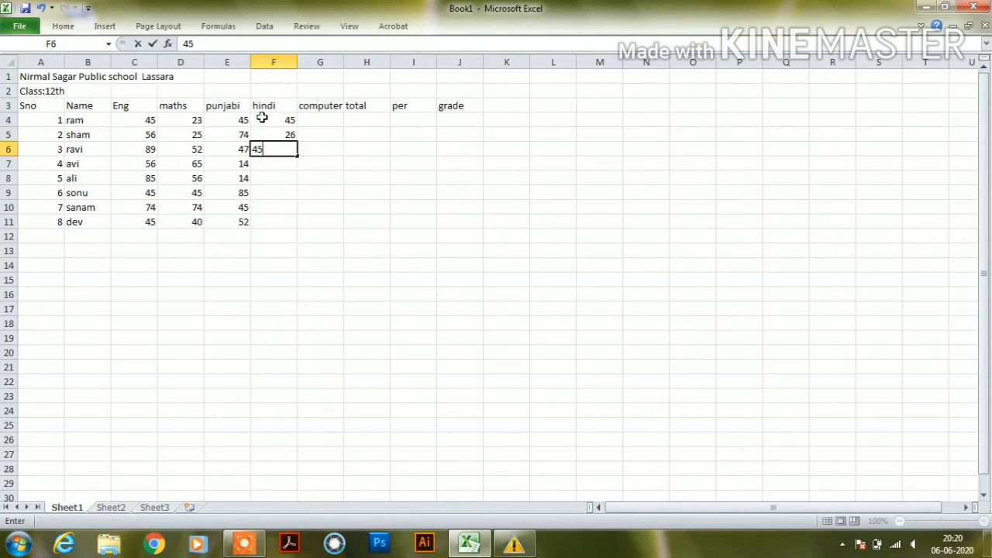
key(Return)
text(85)
key(Return)
text(89)
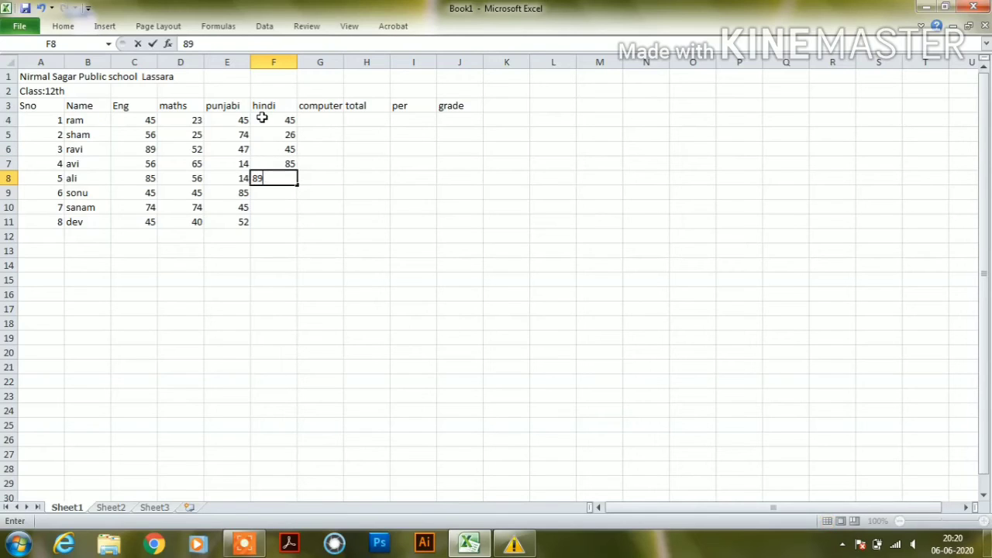
key(Return)
text(74)
key(Return)
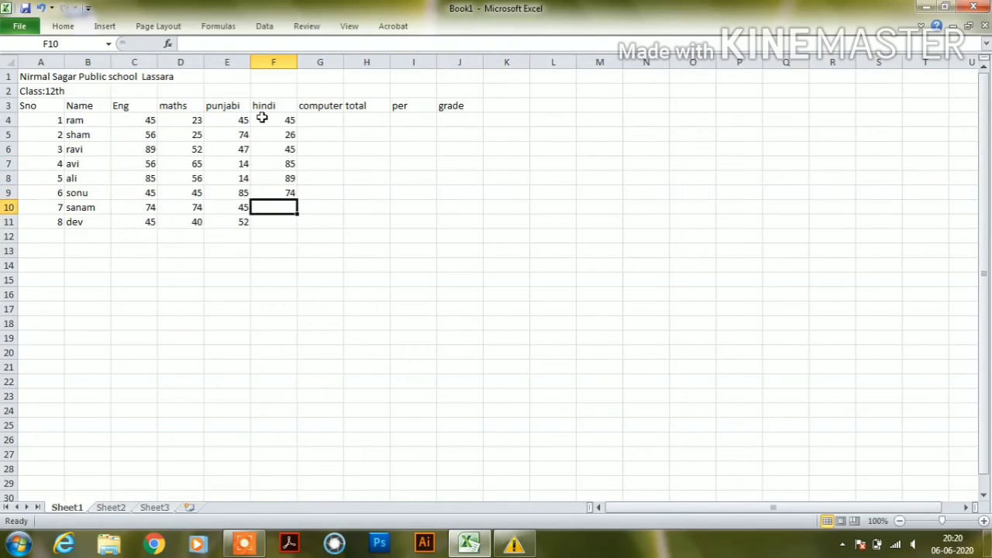
text(23)
key(Return)
Give dev hindi mark 42, then fill G4:G11 with computer marks 45, 12, 23, 32, 36, 63, 23, 75.
text(4)
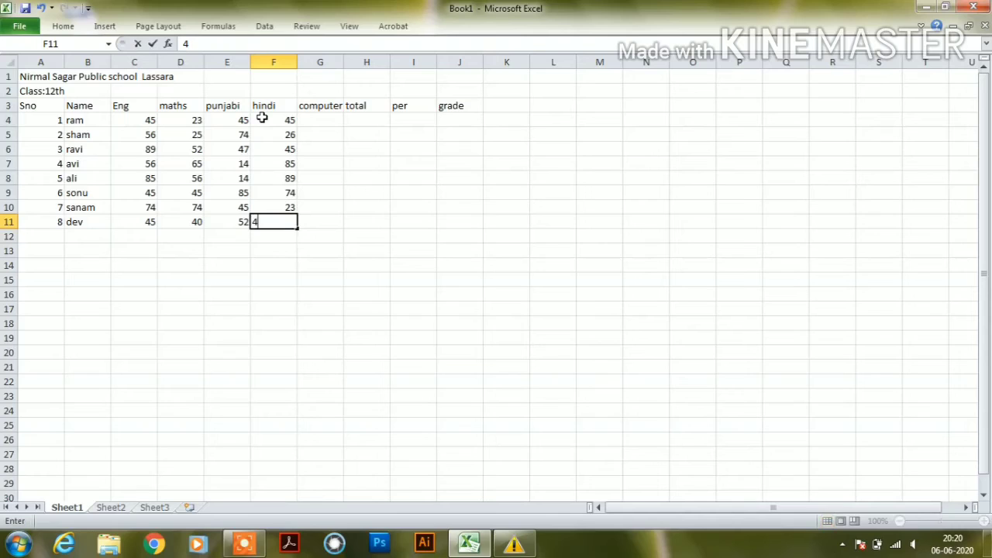
text(2)
click(331, 118)
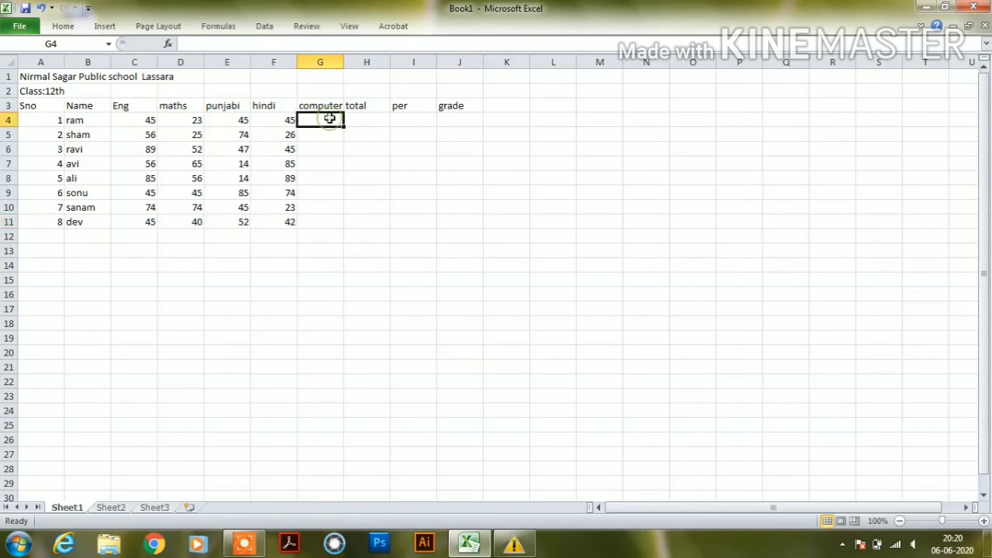
text(45)
key(Return)
text(12)
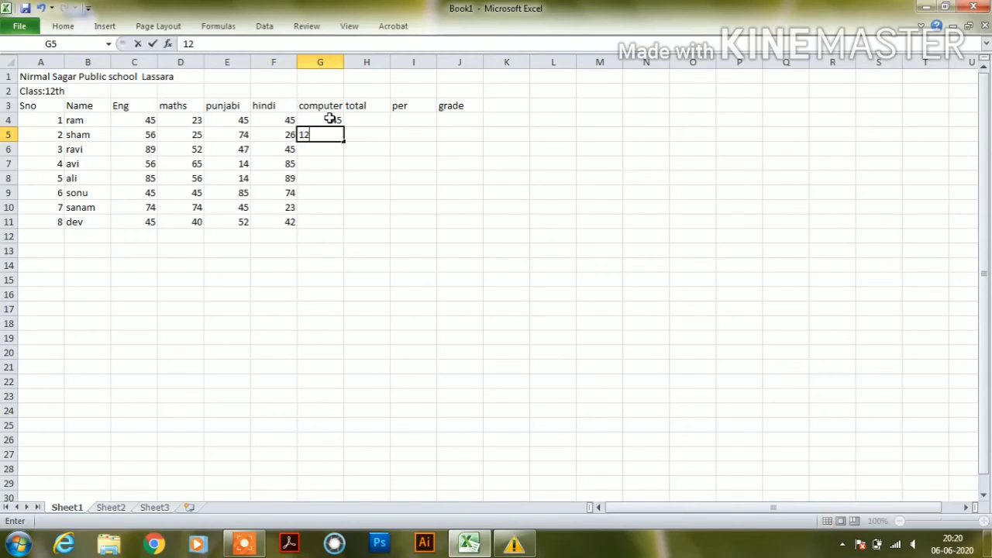
key(Return)
text(23)
key(Return)
text(3)
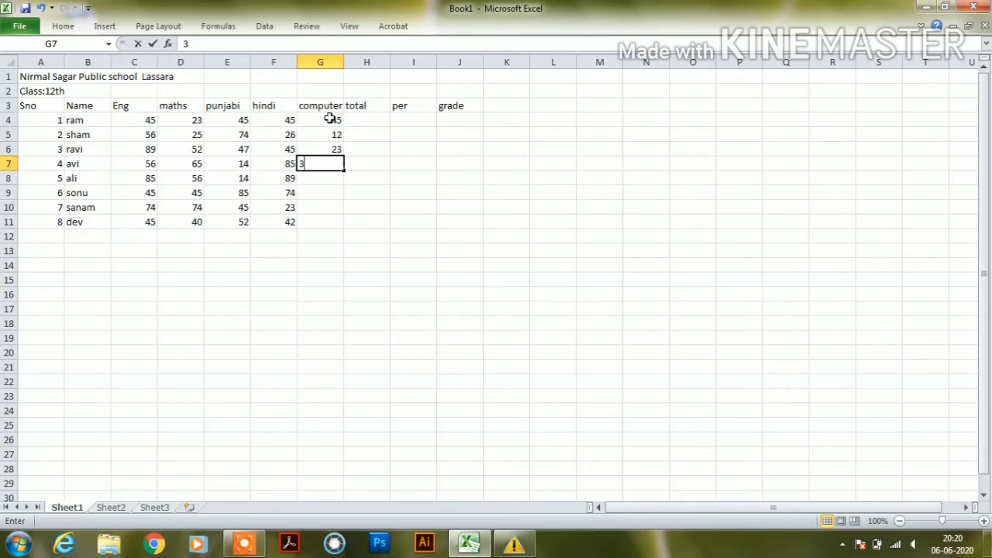
text(2)
key(Return)
text(36)
key(Return)
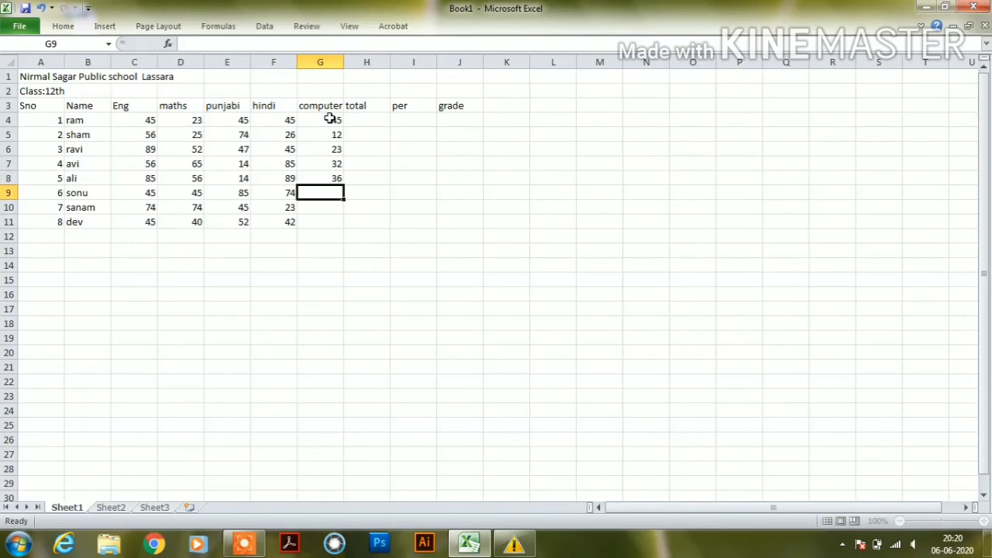
text(63)
key(Return)
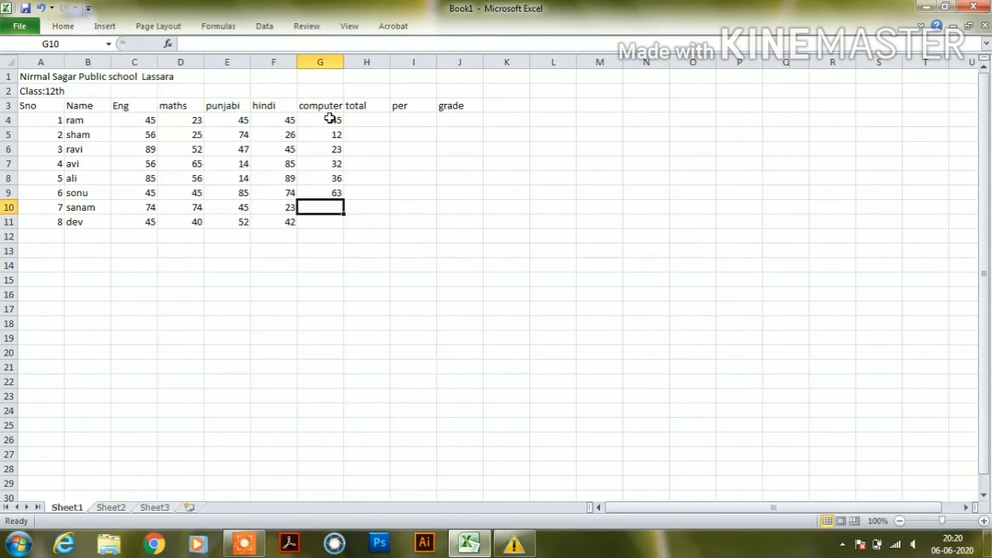
text(23)
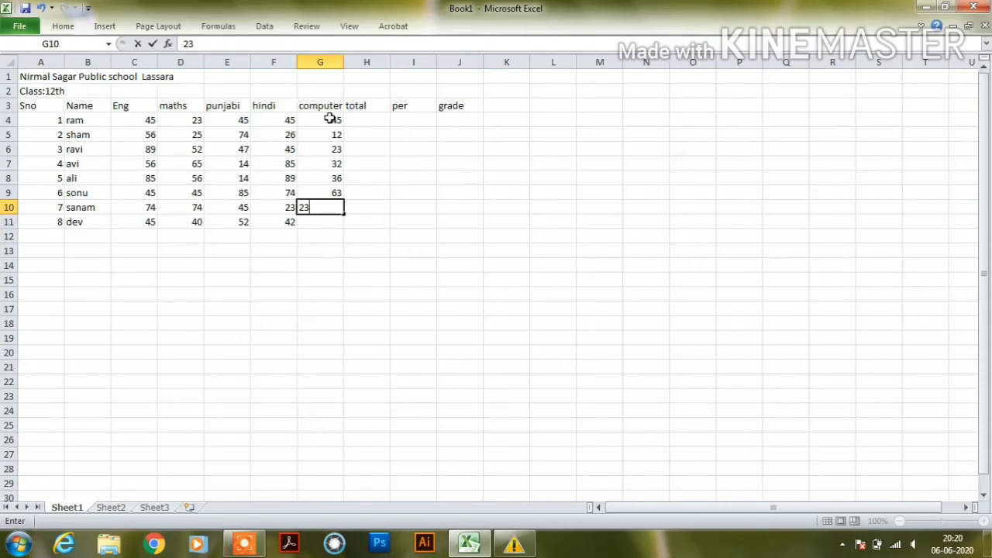
key(Return)
text(75)
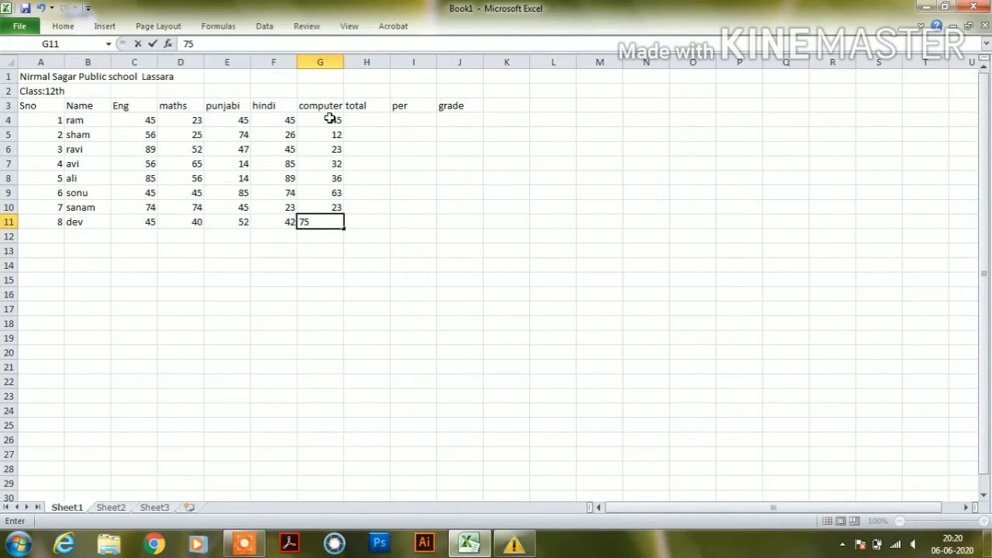
click(361, 117)
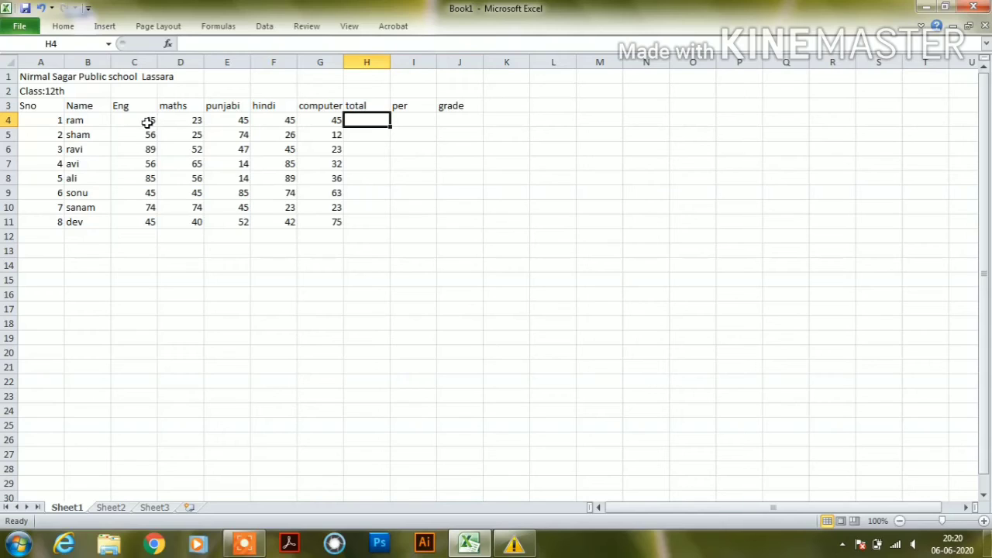
AutoSum ram's marks over C4:H4 to put his total in H4.
click(137, 118)
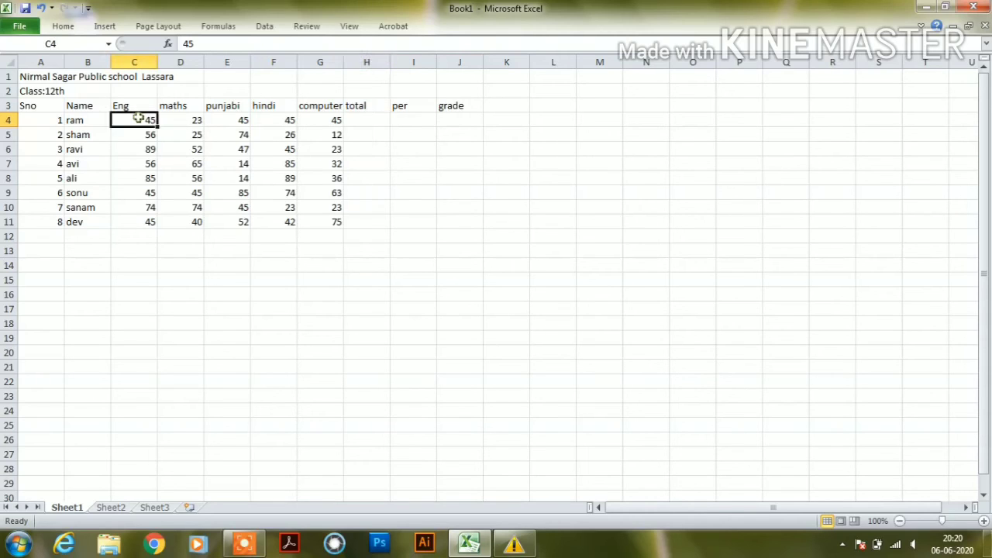
drag(138, 118, 244, 118)
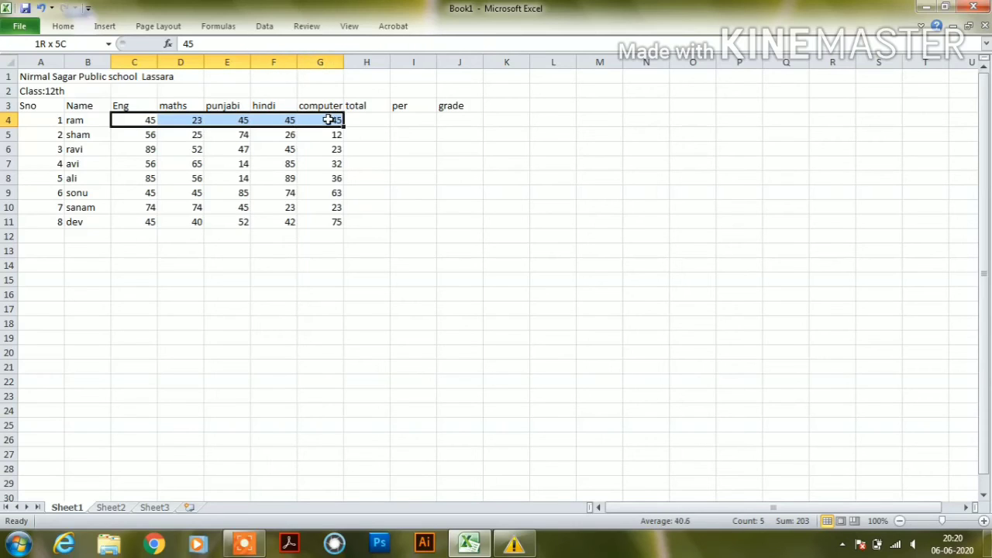
drag(244, 118, 354, 118)
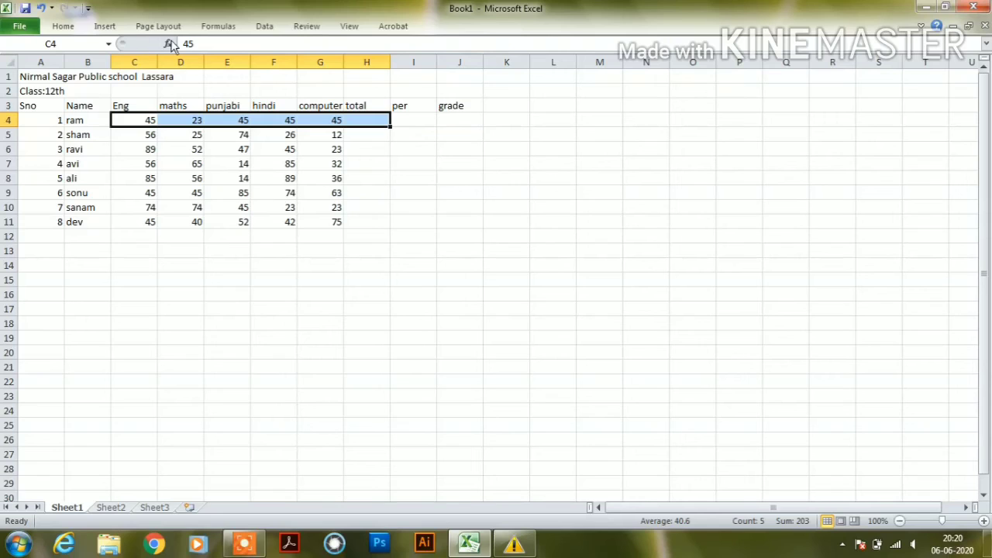
click(221, 28)
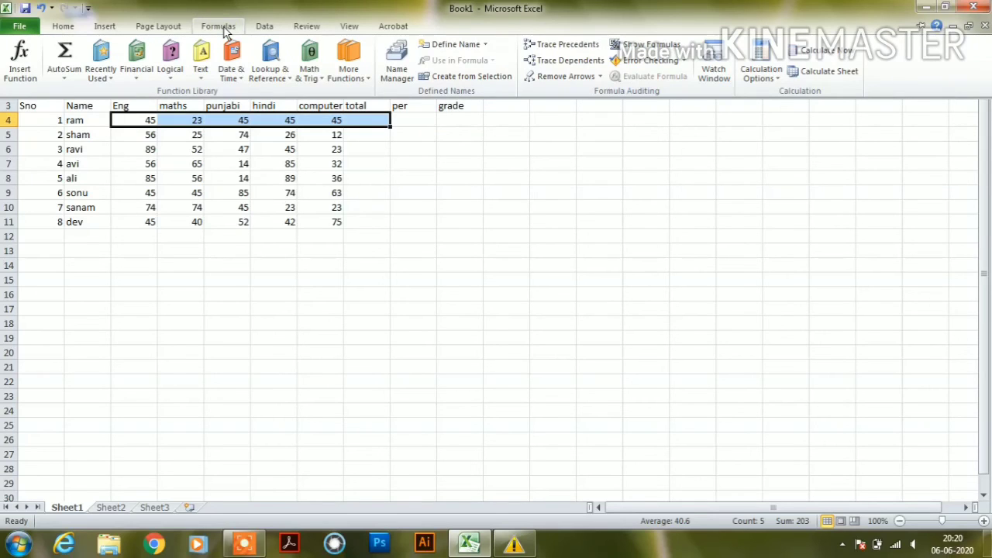
click(69, 76)
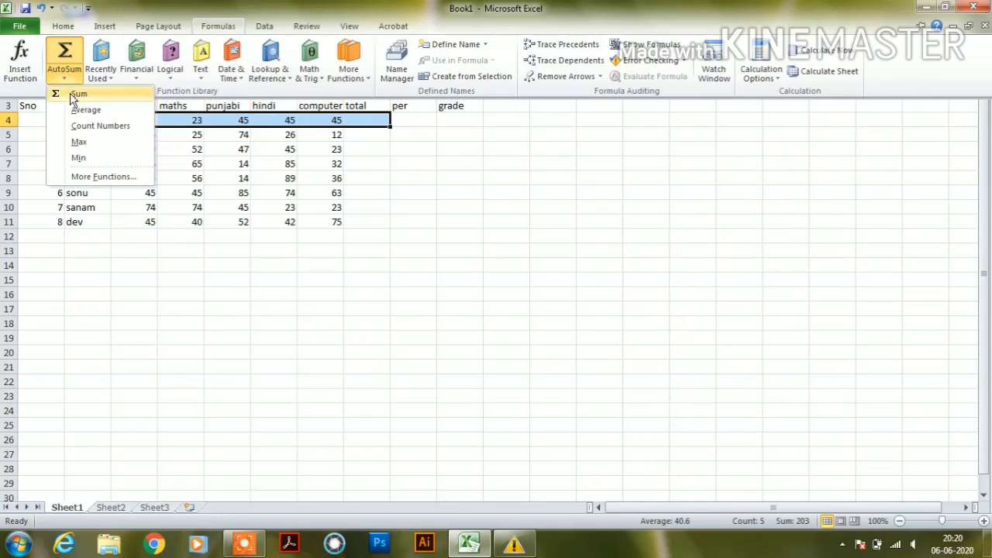
click(78, 94)
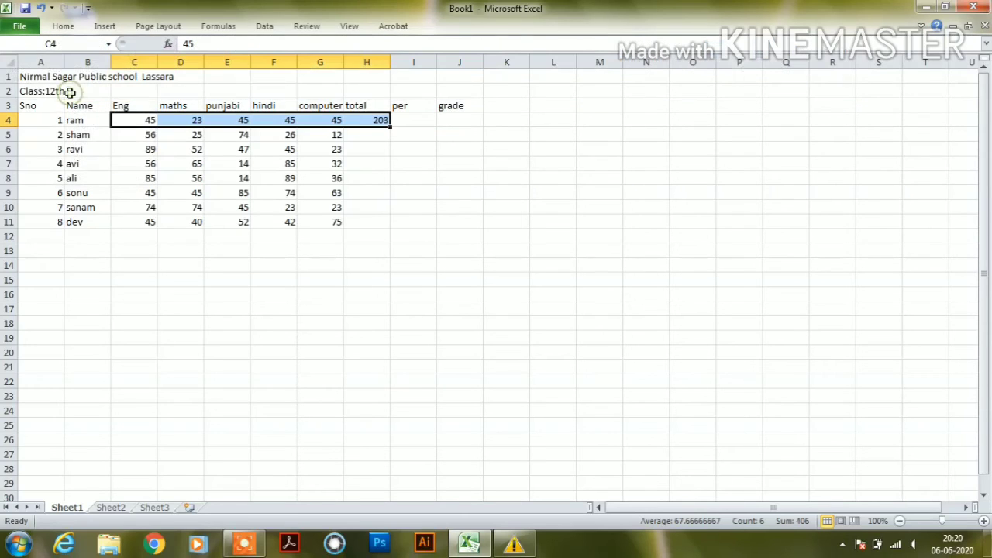
Fill the =SUM(C4:G4) total down H4:H11, from 203 for ram to 254 for dev.
click(382, 119)
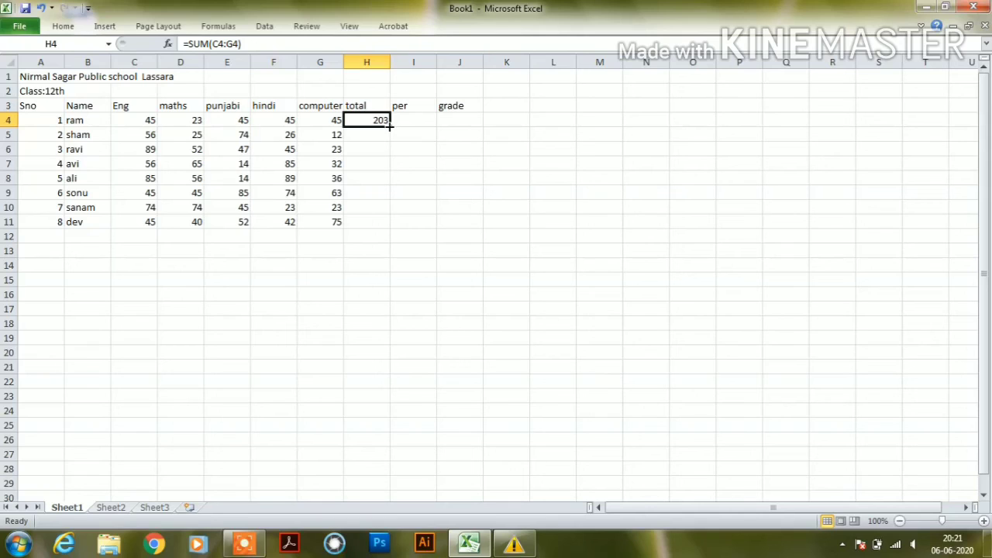
drag(390, 124, 388, 226)
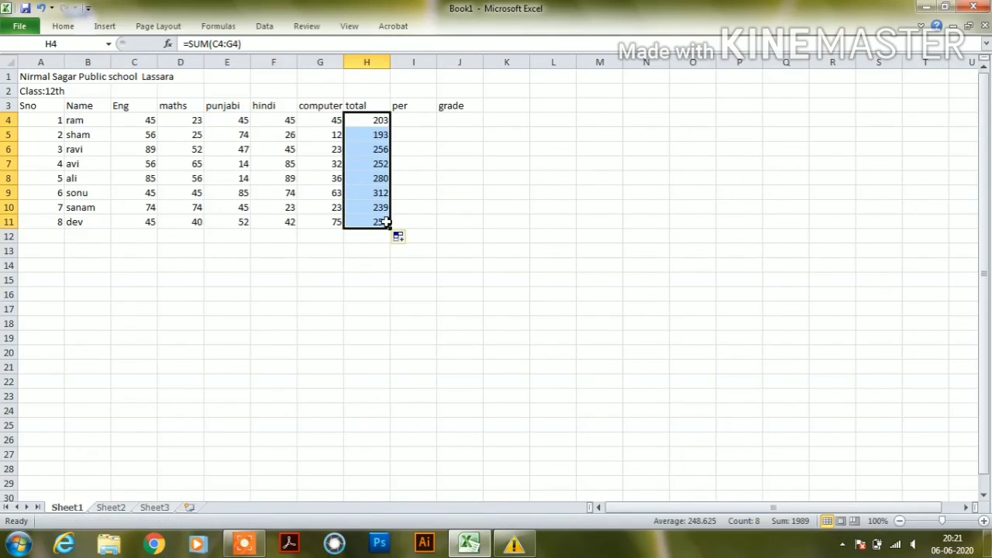
click(414, 125)
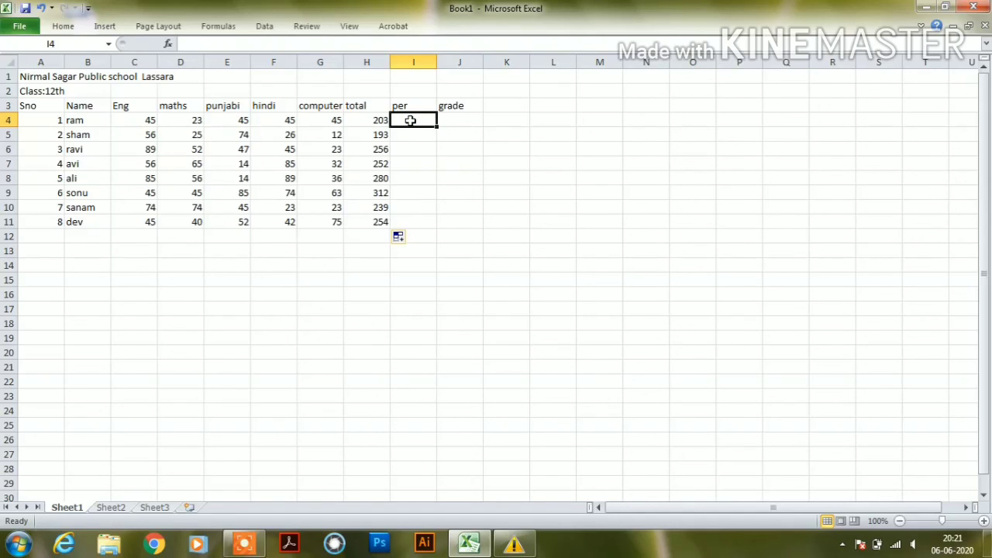
Enter =H4/500*100 in I4 and fill it down to I11, giving 40.6 to 50.8.
text(=)
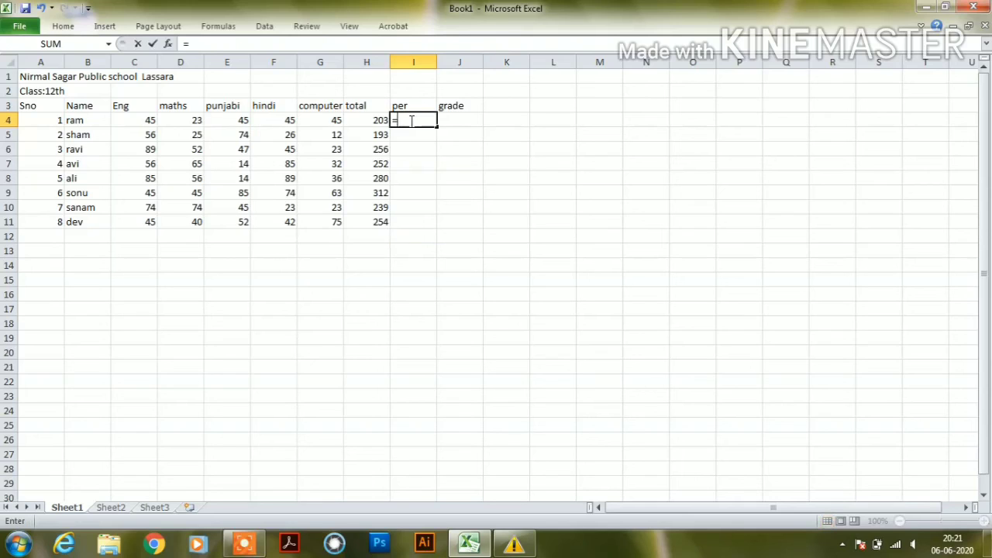
click(380, 120)
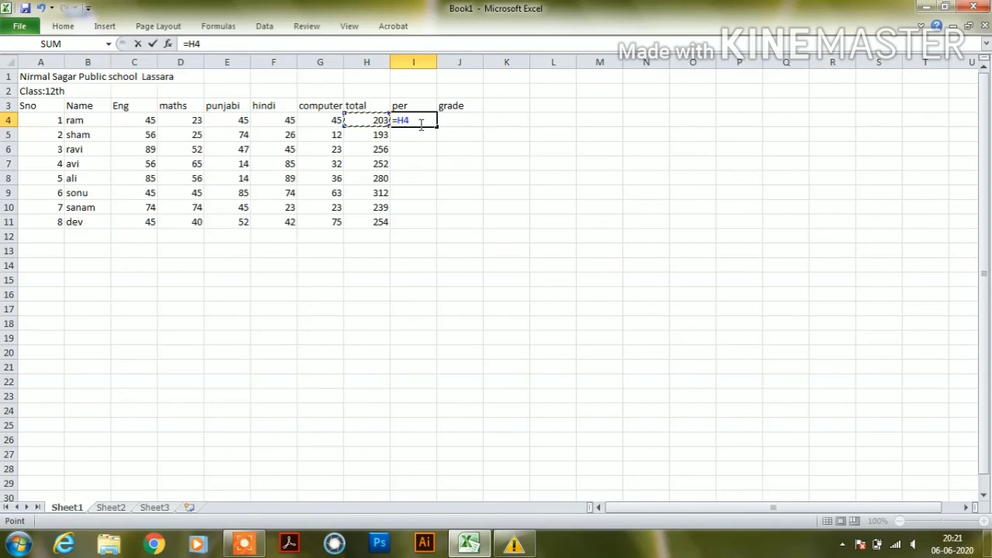
text(/)
text(50)
text(0)
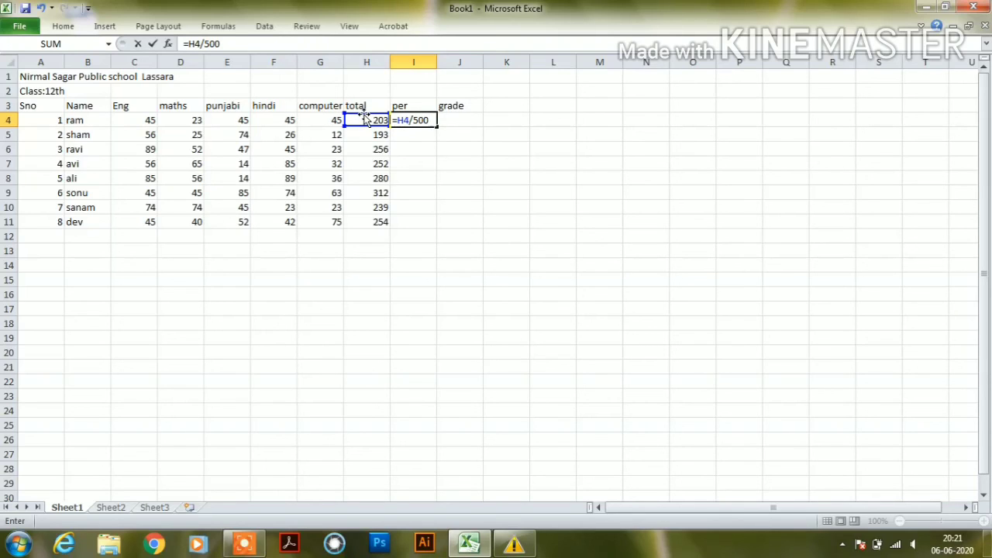
text(*)
text(100)
key(Return)
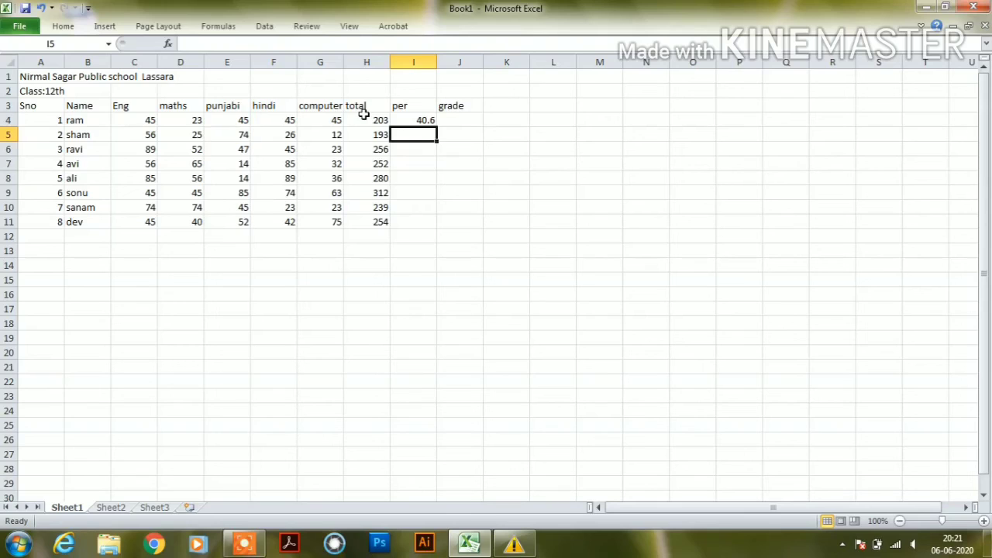
click(425, 123)
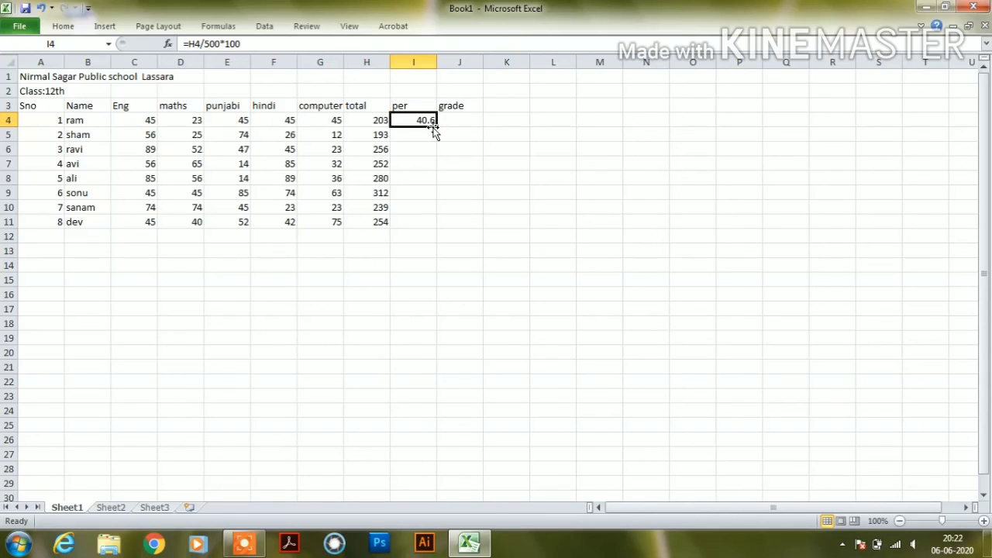
drag(436, 128, 436, 228)
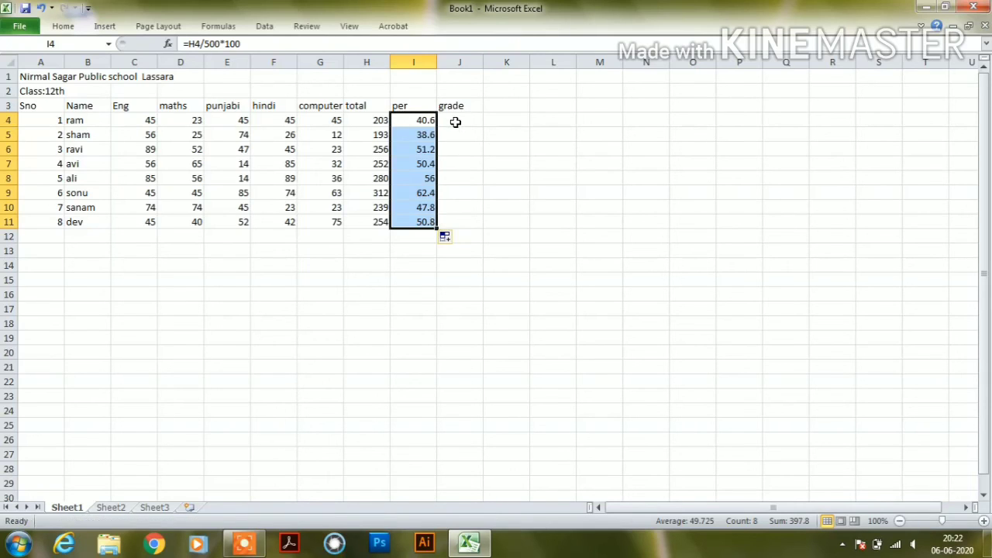